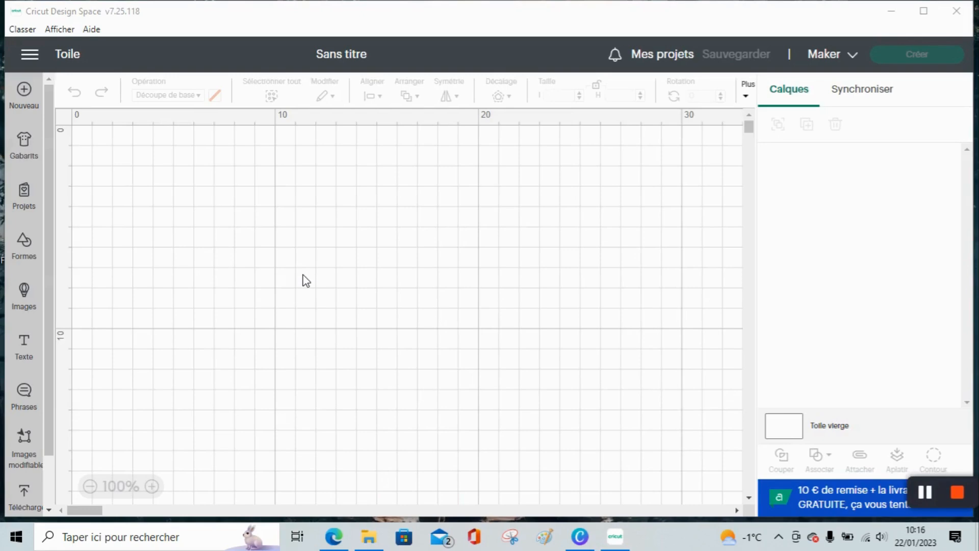
Step: Add a rounded-corner square to the canvas and set its size to 5.5 cm by 5.5 cm
{"action": "left_click", "coordinate": [28, 258]}
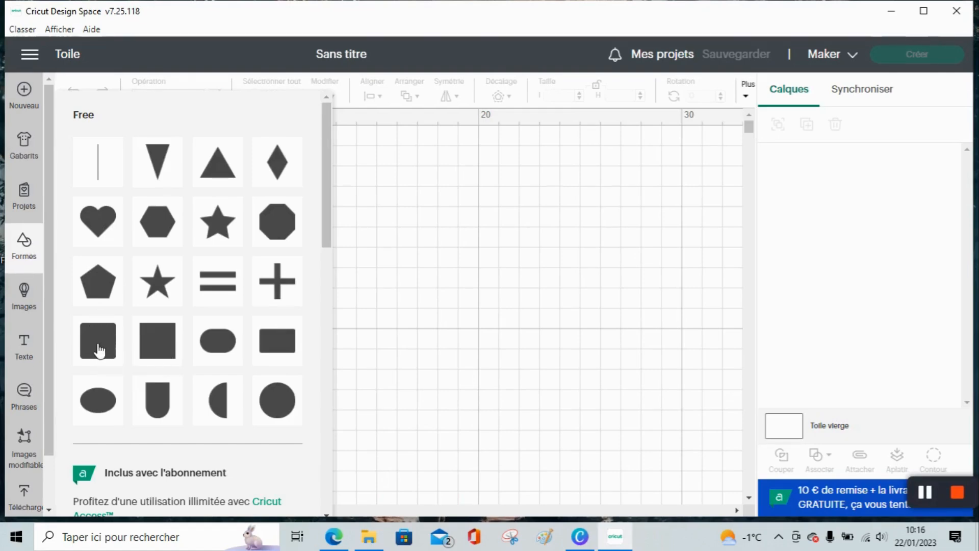
{"action": "left_click", "coordinate": [98, 349]}
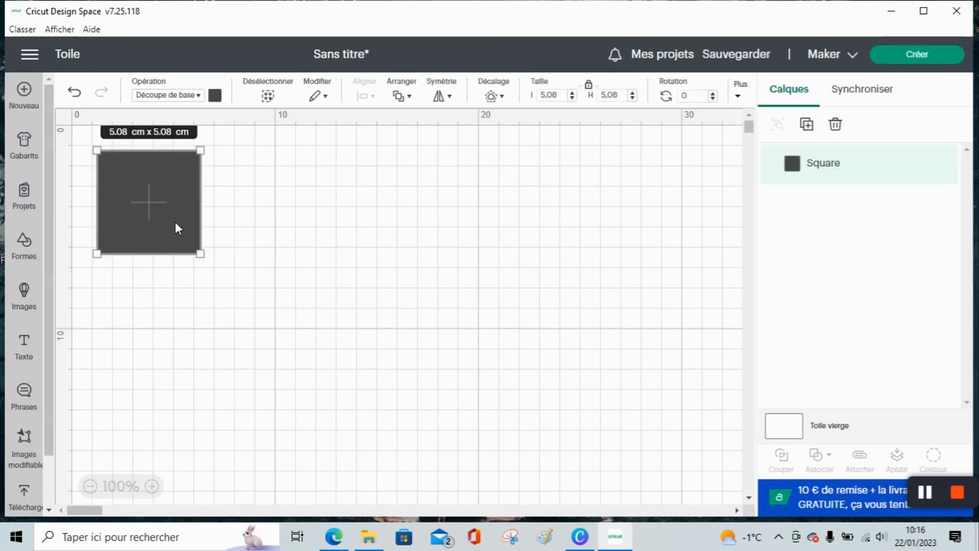
{"action": "left_click_drag", "start_coordinate": [175, 223], "coordinate": [201, 247]}
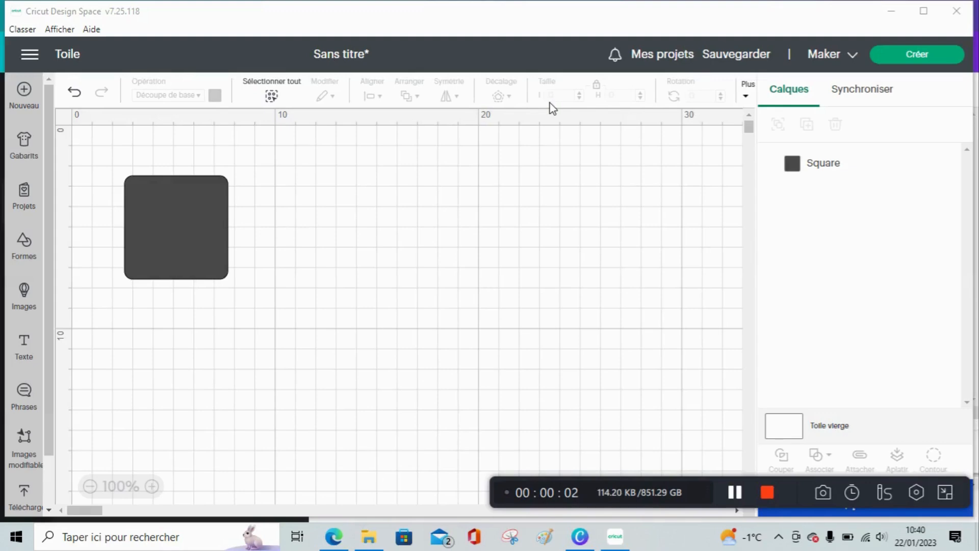
{"action": "left_click", "coordinate": [175, 216]}
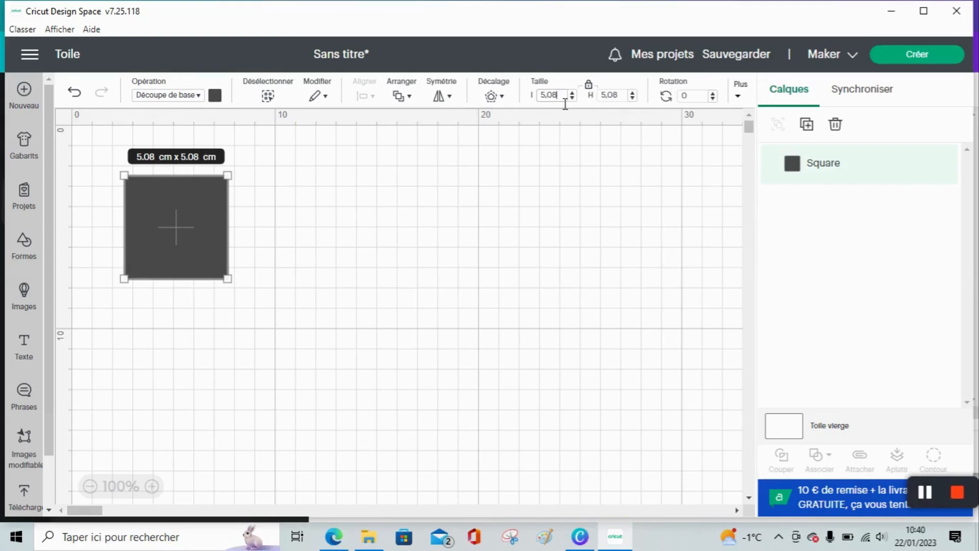
{"action": "left_click_drag", "start_coordinate": [564, 104], "coordinate": [543, 105]}
{"action": "type", "text": "5,5"}
{"action": "key", "text": "Return"}
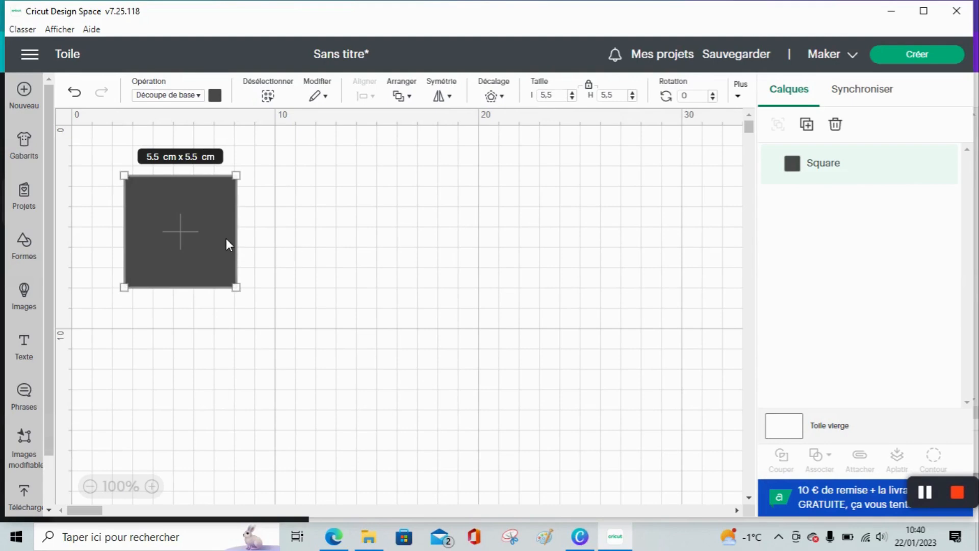
Step: Duplicate the rounded square, place the copy beside the original and set its size to 5 cm by 5 cm
{"action": "right_click", "coordinate": [210, 237]}
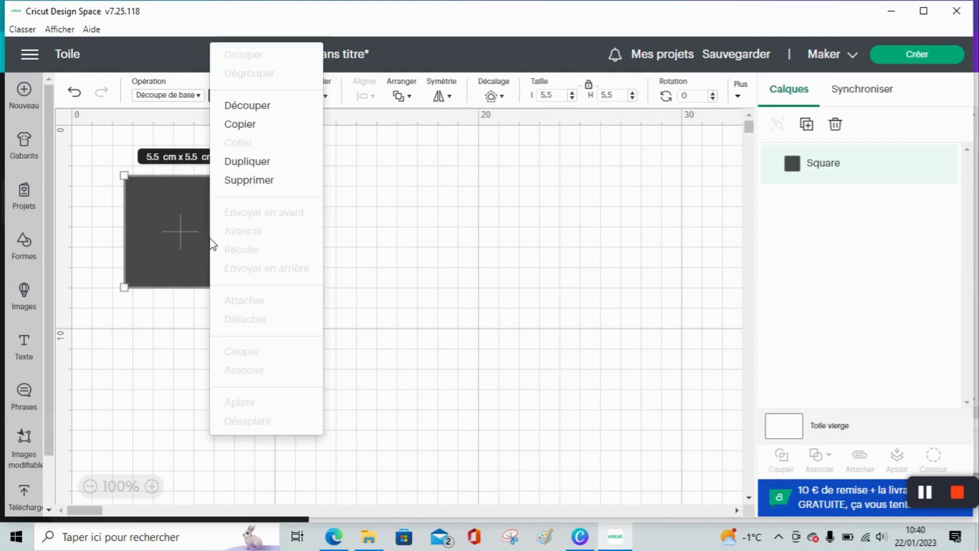
{"action": "left_click", "coordinate": [262, 162]}
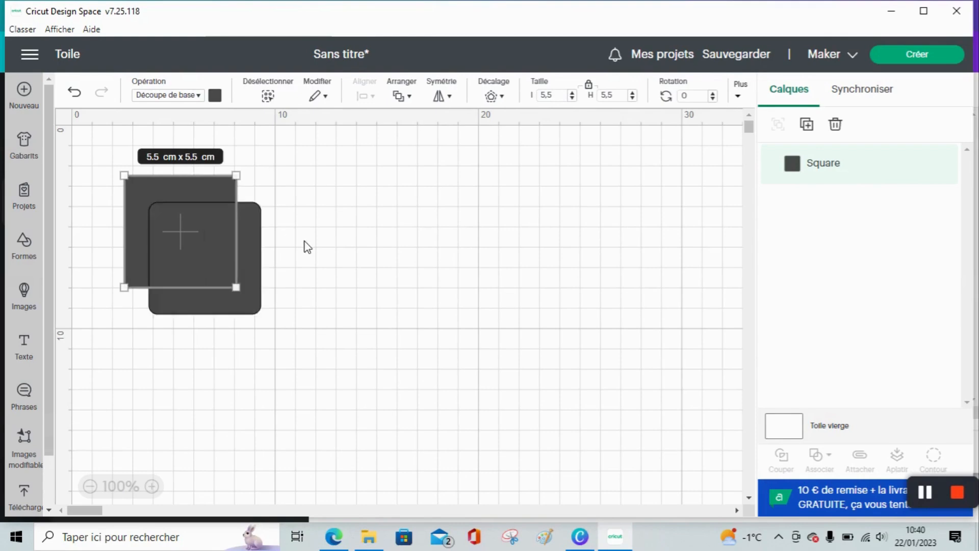
{"action": "left_click_drag", "start_coordinate": [224, 267], "coordinate": [348, 249]}
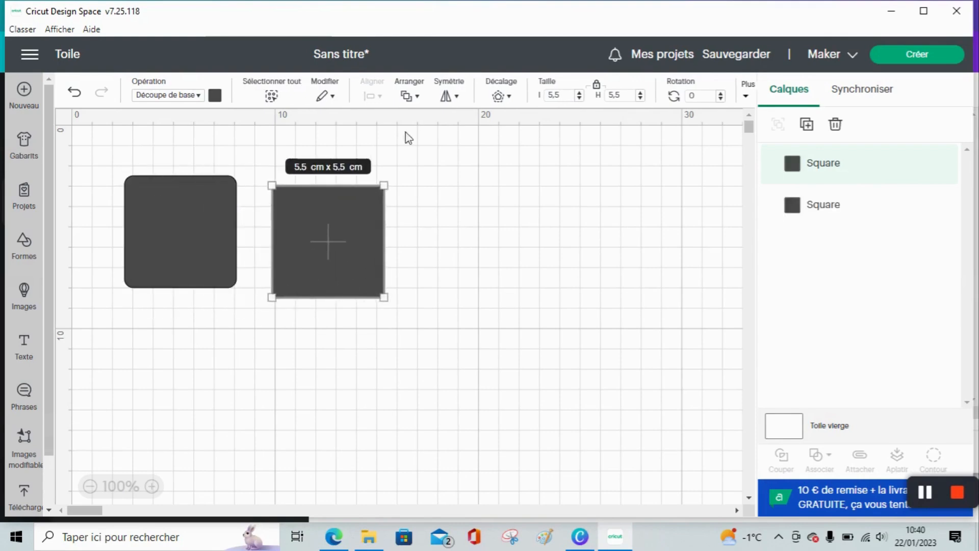
{"action": "left_click", "coordinate": [575, 104]}
{"action": "type", "text": "5"}
{"action": "key", "text": "Return"}
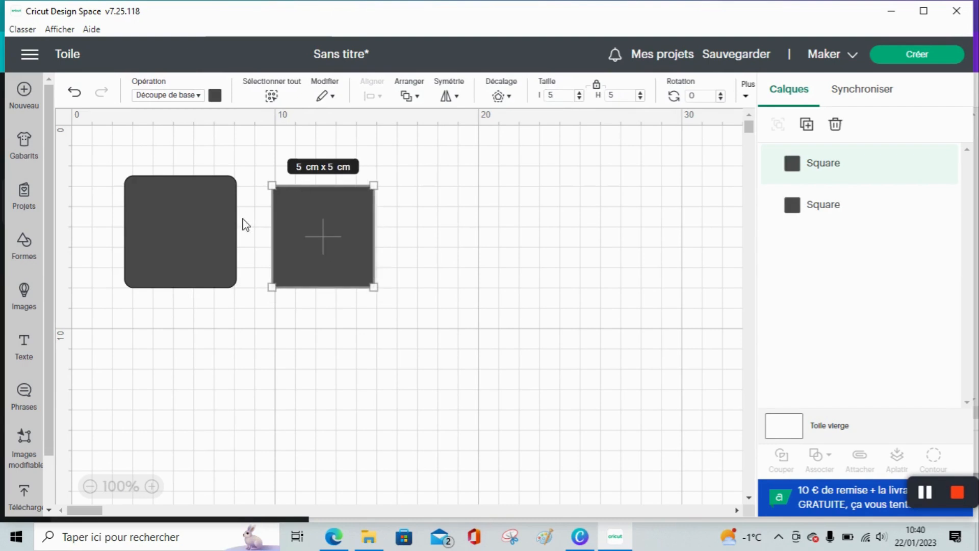
Step: Place the 5 cm square on top of the larger one and change its colour to bright red
{"action": "left_click_drag", "start_coordinate": [332, 243], "coordinate": [189, 239]}
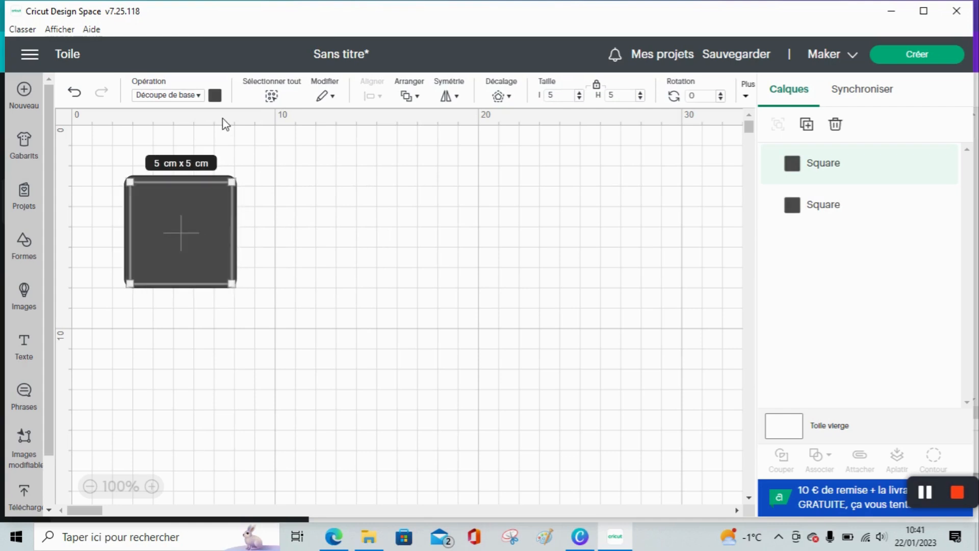
{"action": "left_click", "coordinate": [215, 97]}
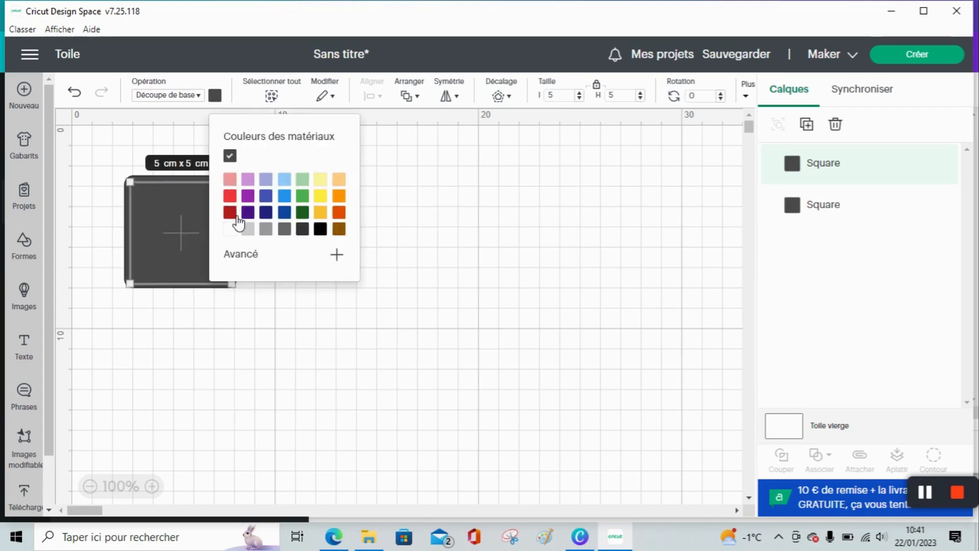
{"action": "left_click", "coordinate": [230, 195]}
{"action": "left_click", "coordinate": [380, 254]}
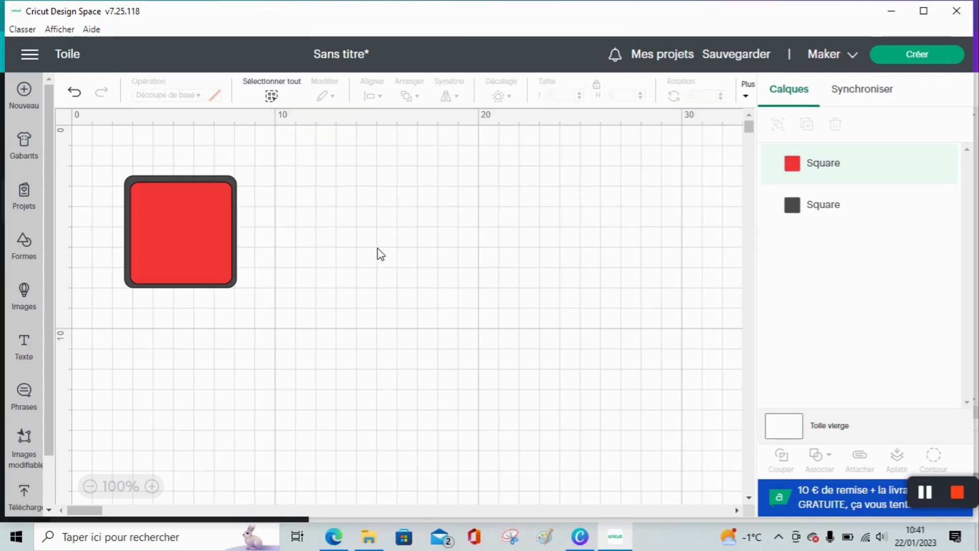
Step: Align the red and grey squares on their common centre
{"action": "left_click", "coordinate": [213, 238]}
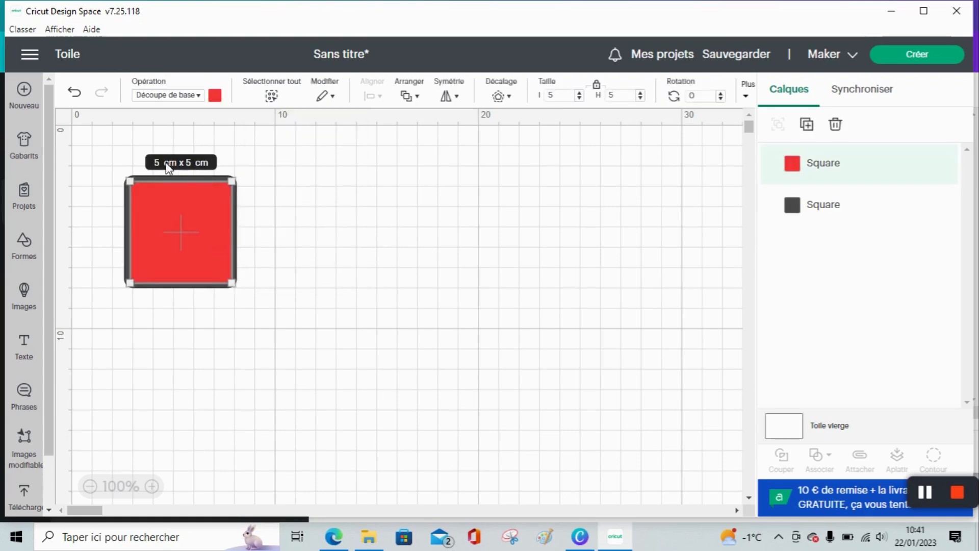
{"action": "left_click_drag", "start_coordinate": [116, 149], "coordinate": [270, 287]}
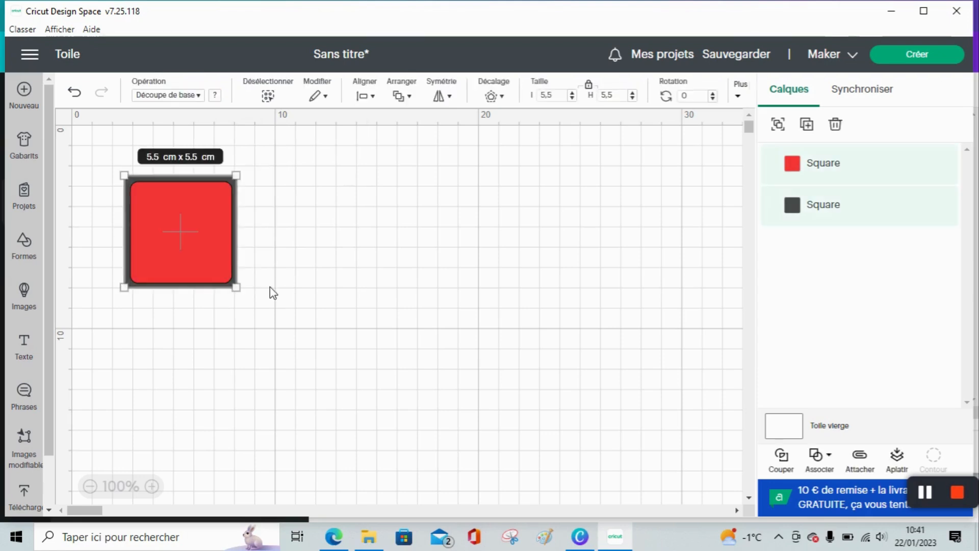
{"action": "left_click", "coordinate": [366, 96]}
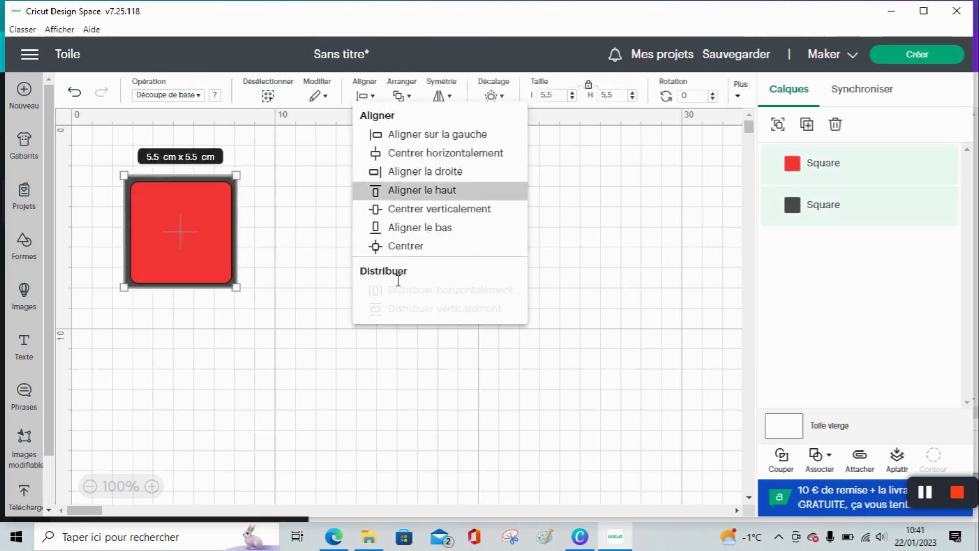
{"action": "left_click", "coordinate": [403, 250]}
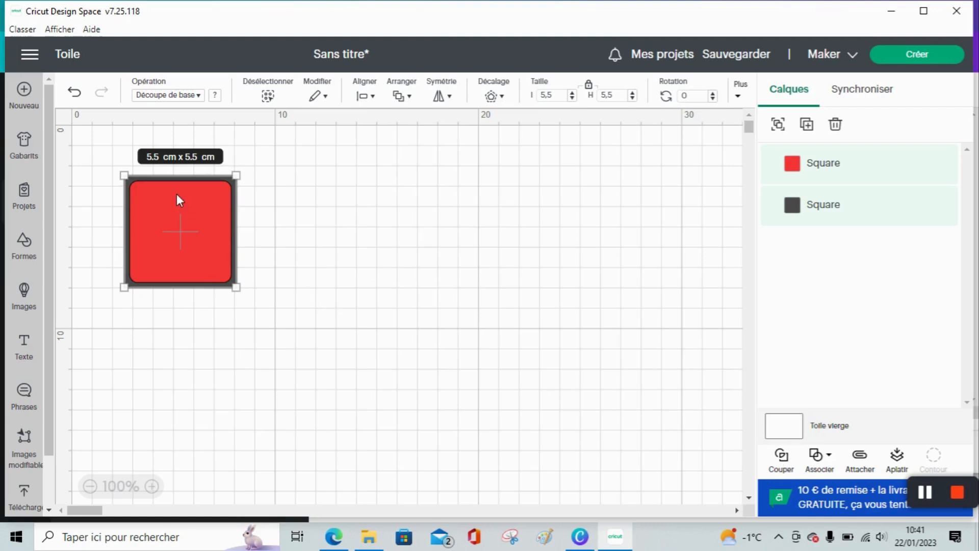
Step: Slice the overlapping squares, then pull out and delete the red and grey inner pieces, keeping only the frame
{"action": "left_click", "coordinate": [191, 218]}
{"action": "left_click_drag", "start_coordinate": [191, 219], "coordinate": [397, 215]}
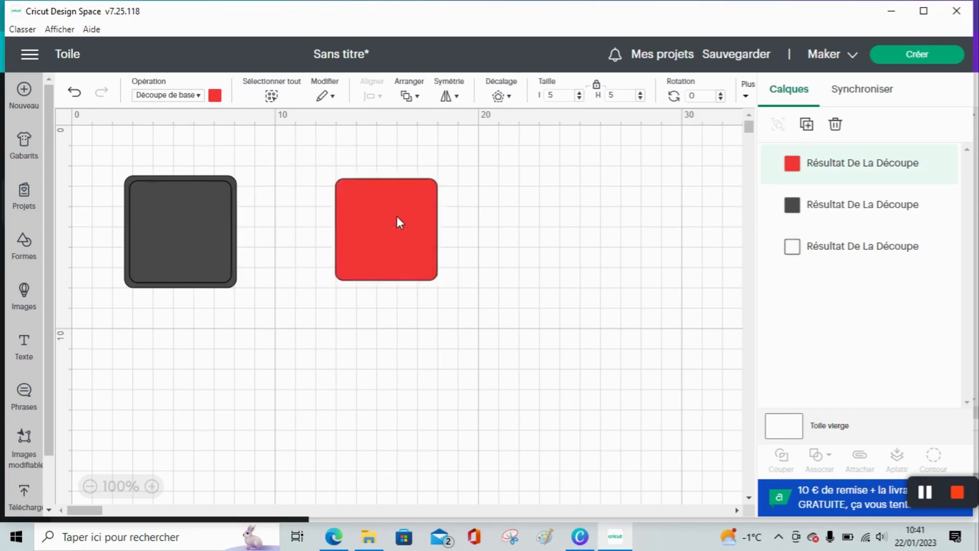
{"action": "left_click_drag", "start_coordinate": [163, 227], "coordinate": [356, 332]}
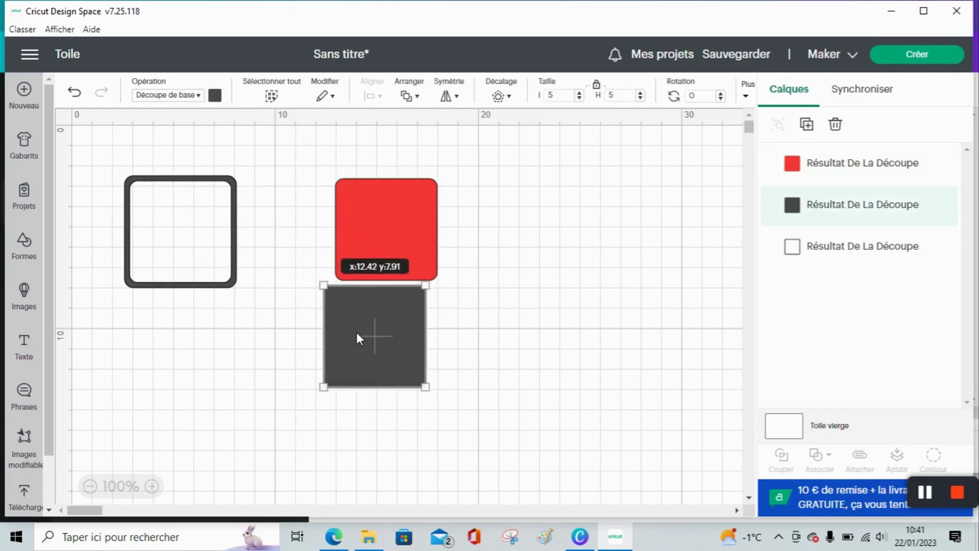
{"action": "left_click_drag", "start_coordinate": [429, 406], "coordinate": [354, 150]}
{"action": "key", "text": "Delete"}
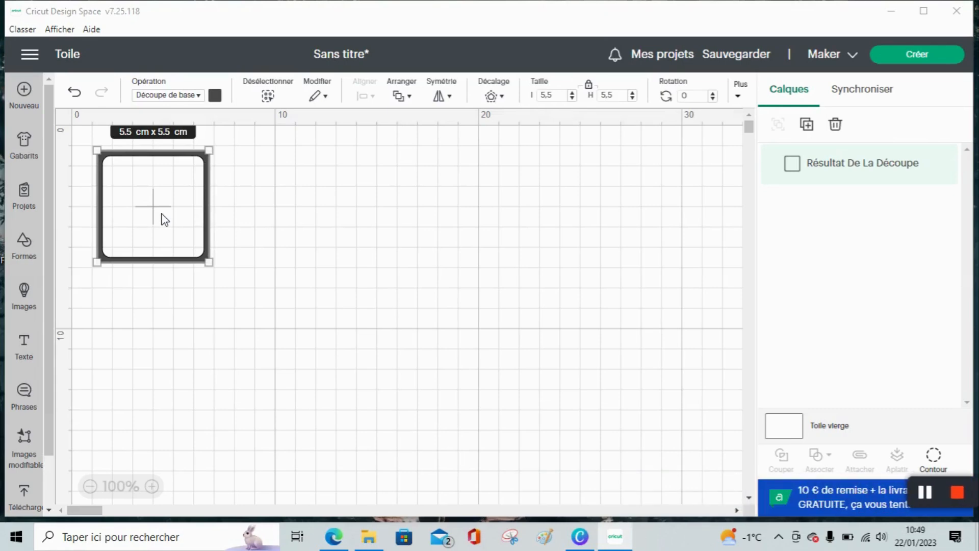
Step: Duplicate the frame twice and arrange the three frames in a row, with a wide gap before the third
{"action": "right_click", "coordinate": [165, 219]}
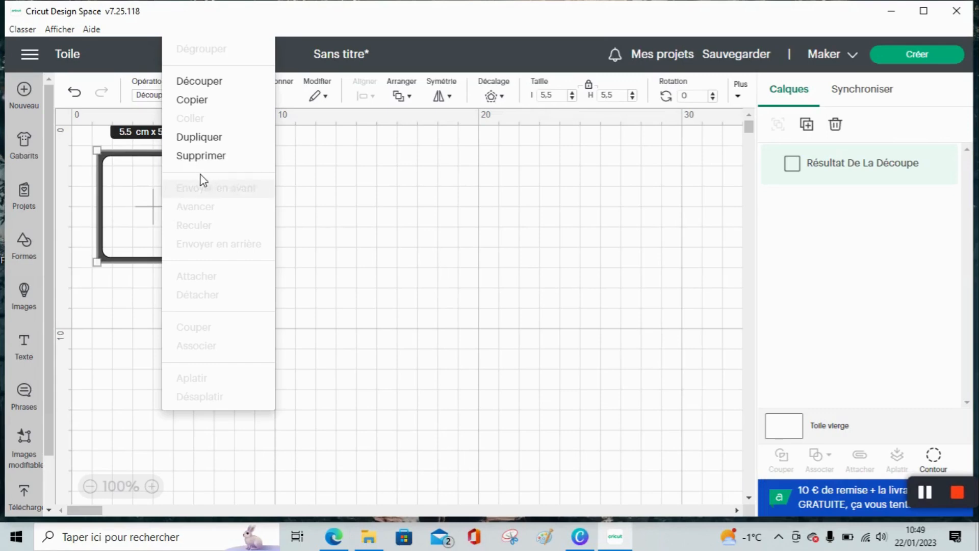
{"action": "left_click", "coordinate": [232, 145]}
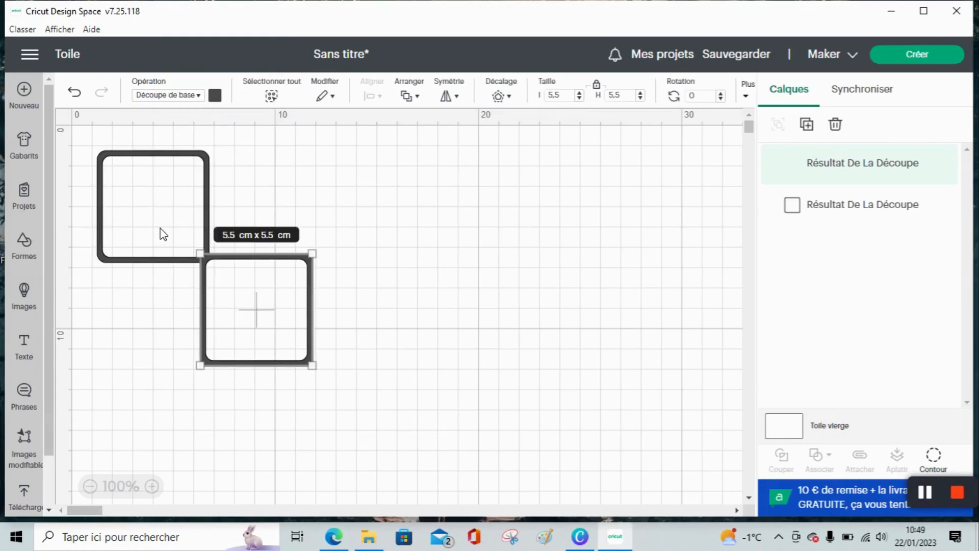
{"action": "right_click", "coordinate": [161, 232]}
{"action": "left_click", "coordinate": [218, 155]}
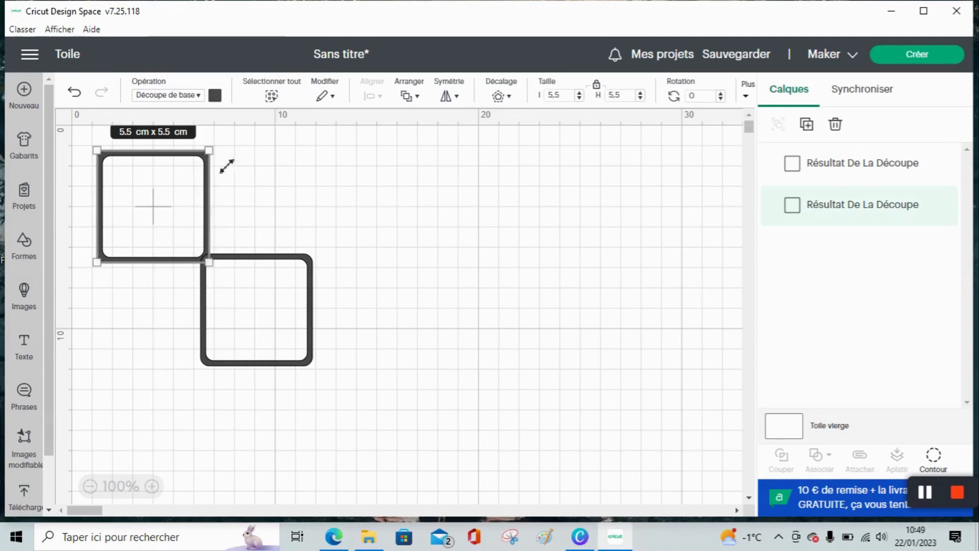
{"action": "left_click_drag", "start_coordinate": [287, 312], "coordinate": [541, 200]}
{"action": "left_click_drag", "start_coordinate": [283, 288], "coordinate": [304, 184]}
{"action": "left_click_drag", "start_coordinate": [546, 222], "coordinate": [598, 214]}
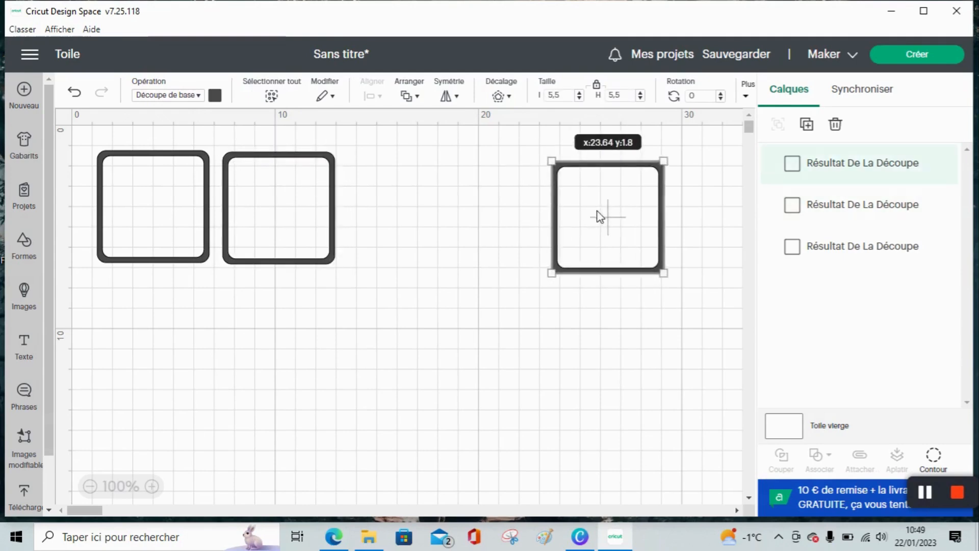
Step: Add a text object and replace its placeholder with a capital "M"
{"action": "left_click", "coordinate": [30, 359]}
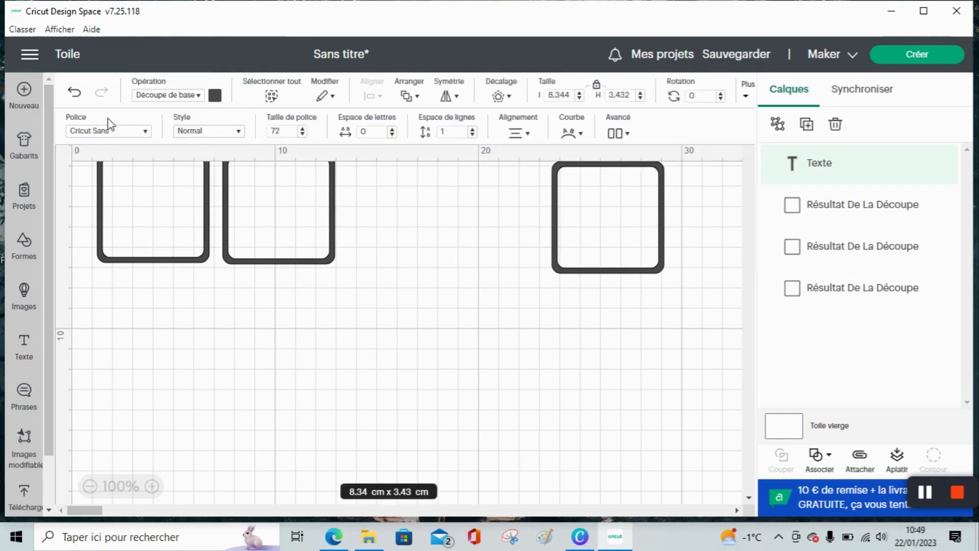
{"action": "double_click", "coordinate": [838, 178]}
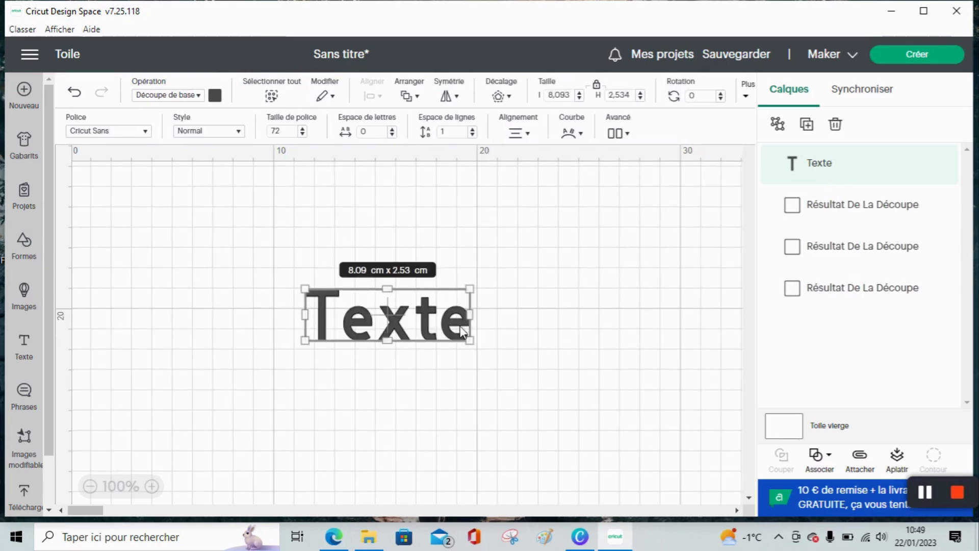
{"action": "double_click", "coordinate": [462, 330]}
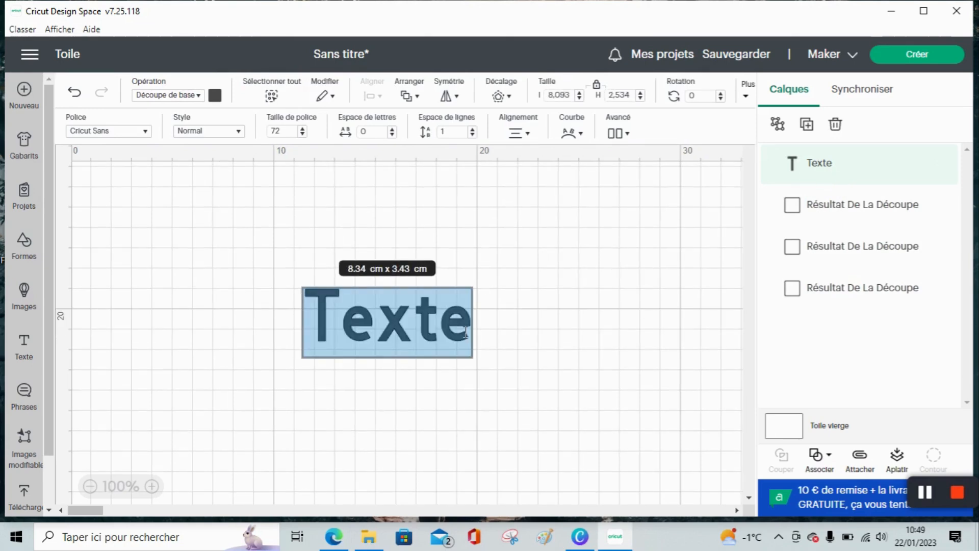
{"action": "key", "text": "BackSpace"}
{"action": "type", "text": "m"}
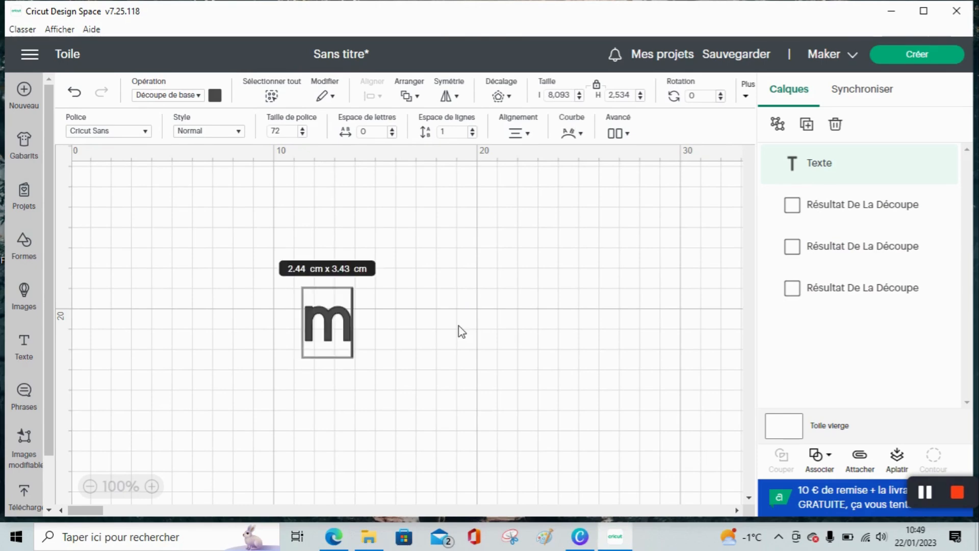
{"action": "key", "text": "BackSpace"}
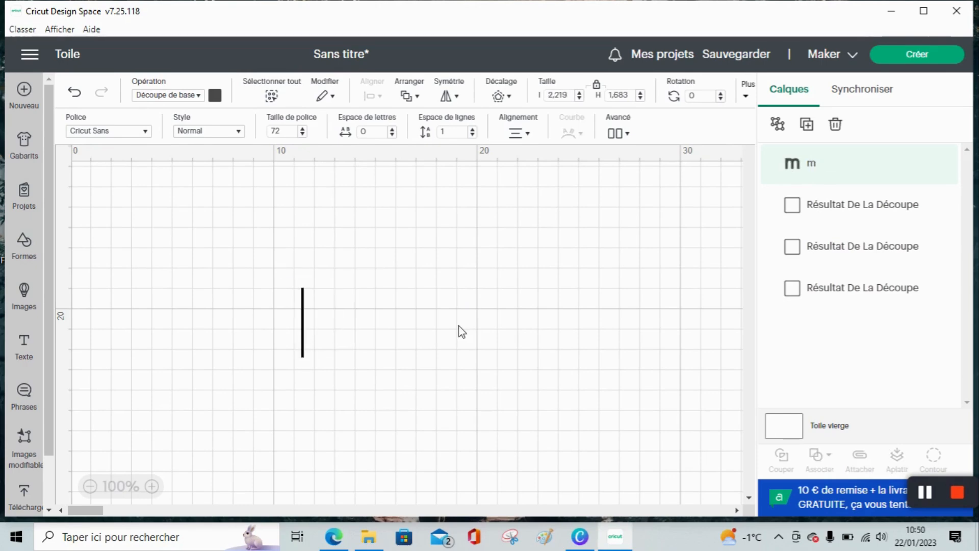
{"action": "type", "text": "M"}
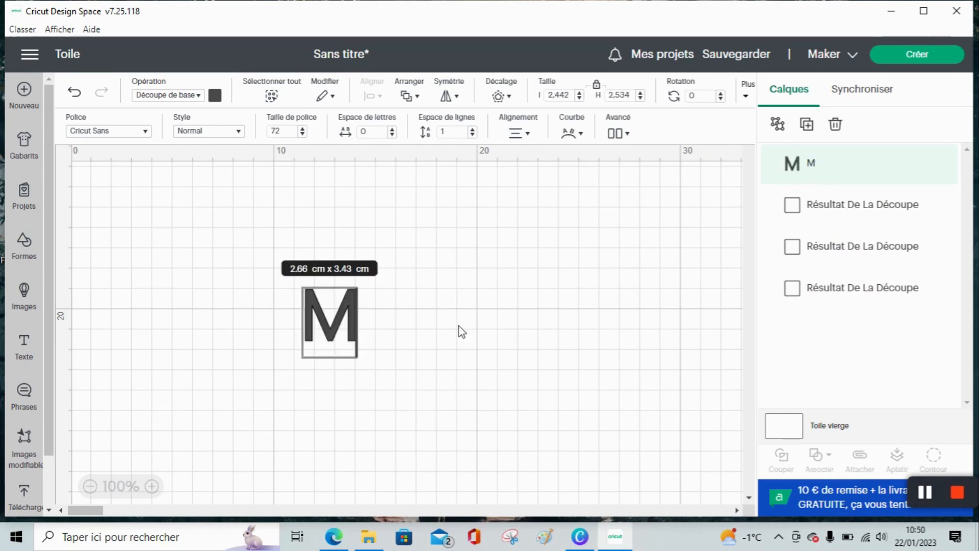
{"action": "left_click", "coordinate": [462, 331]}
Step: Move the letter M into the middle of the first frame
{"action": "left_click_drag", "start_coordinate": [337, 331], "coordinate": [216, 228]}
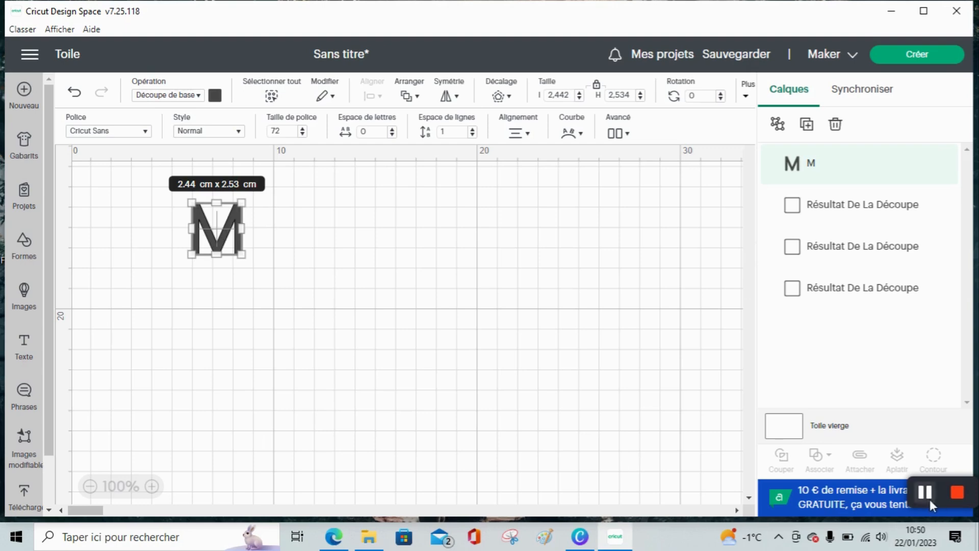
{"action": "left_click", "coordinate": [923, 493]}
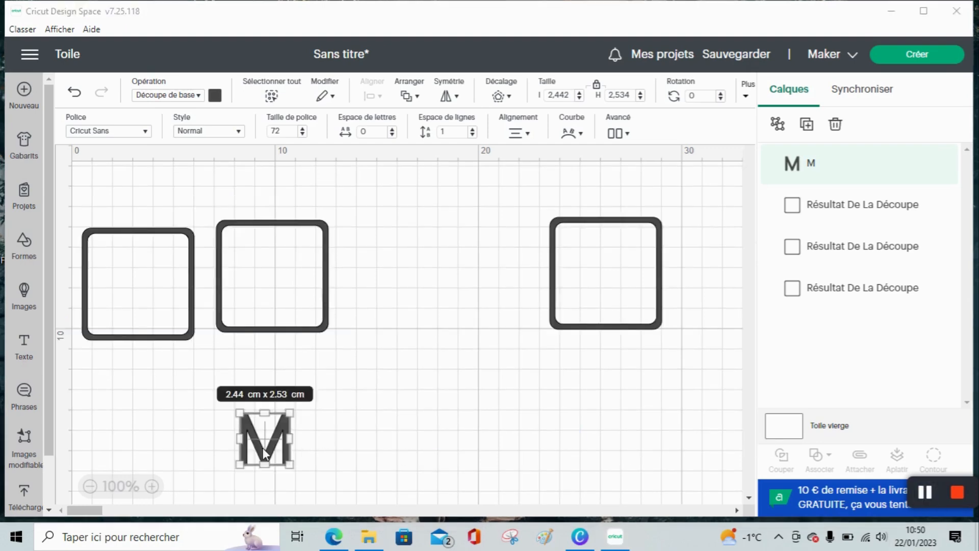
{"action": "left_click_drag", "start_coordinate": [264, 453], "coordinate": [135, 298]}
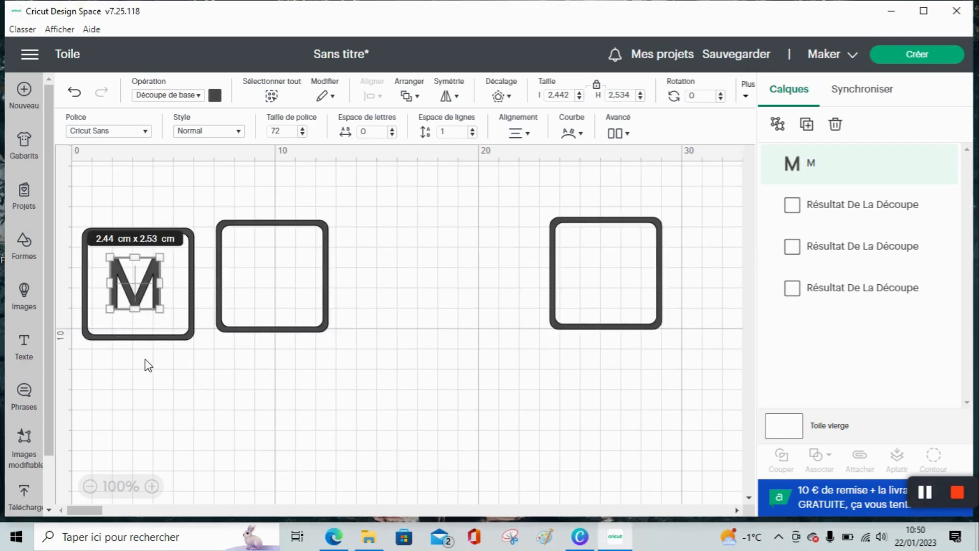
{"action": "left_click", "coordinate": [147, 365]}
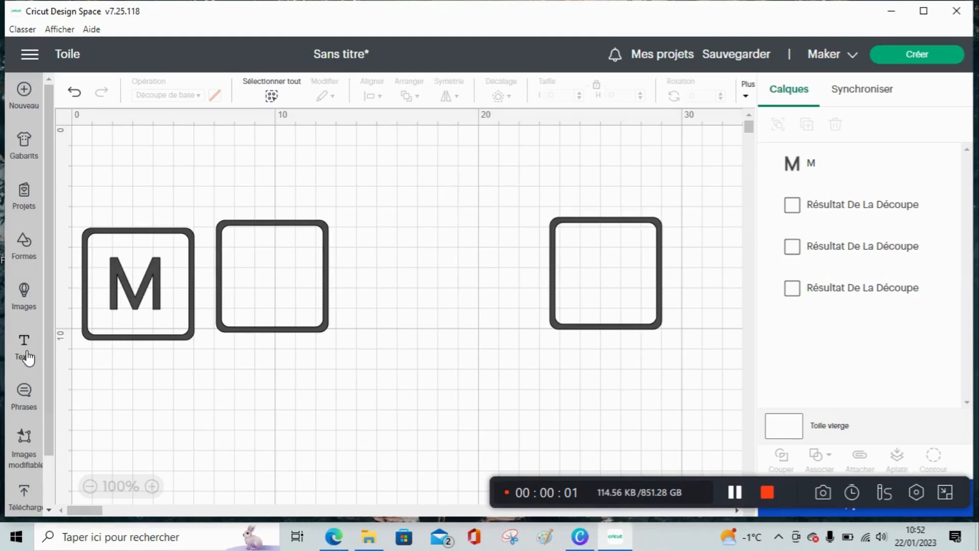
Step: Add a second text object containing "A" and place it inside the second frame
{"action": "left_click", "coordinate": [26, 353]}
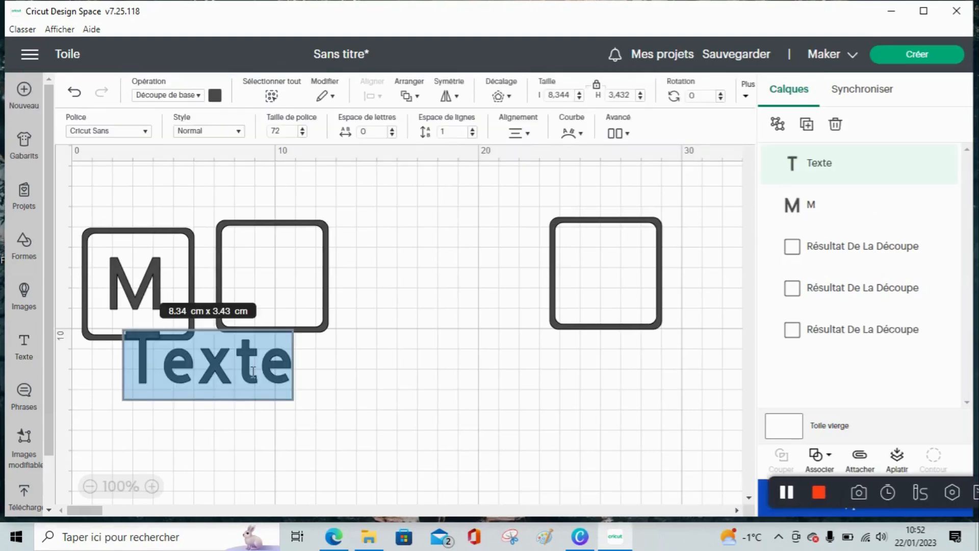
{"action": "type", "text": "A"}
{"action": "left_click", "coordinate": [192, 376]}
{"action": "left_click_drag", "start_coordinate": [158, 360], "coordinate": [274, 274]}
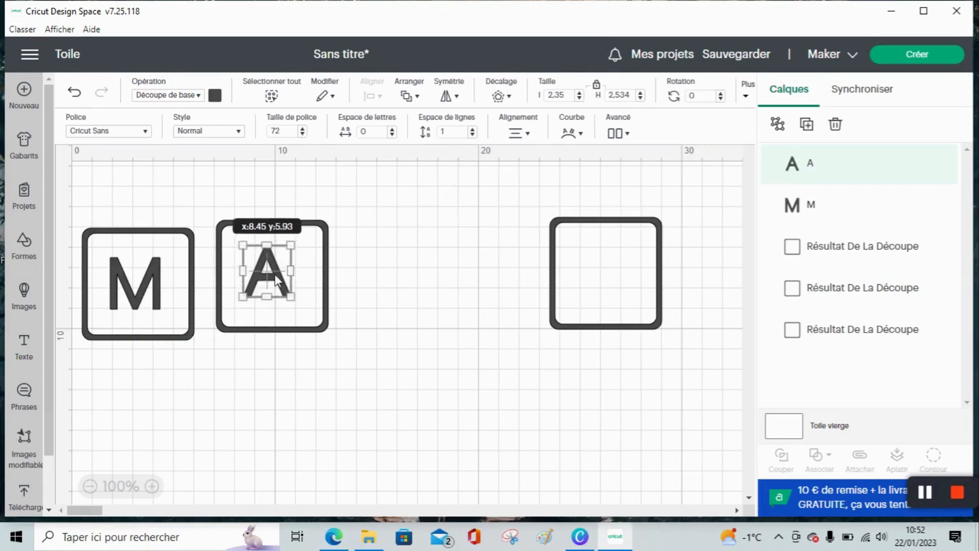
Step: Add a third text object containing "N" and place it inside the third frame
{"action": "left_click", "coordinate": [24, 352]}
{"action": "type", "text": "N"}
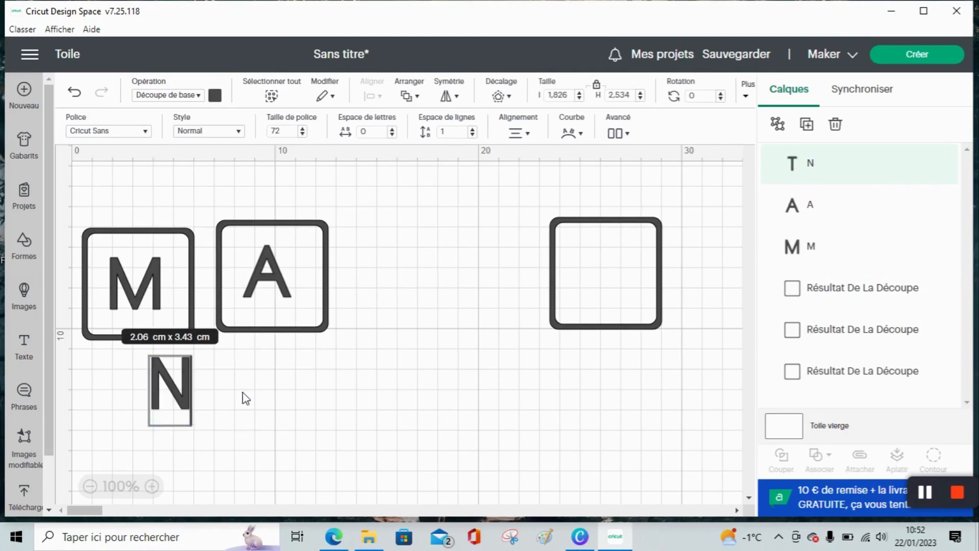
{"action": "left_click_drag", "start_coordinate": [170, 393], "coordinate": [608, 275]}
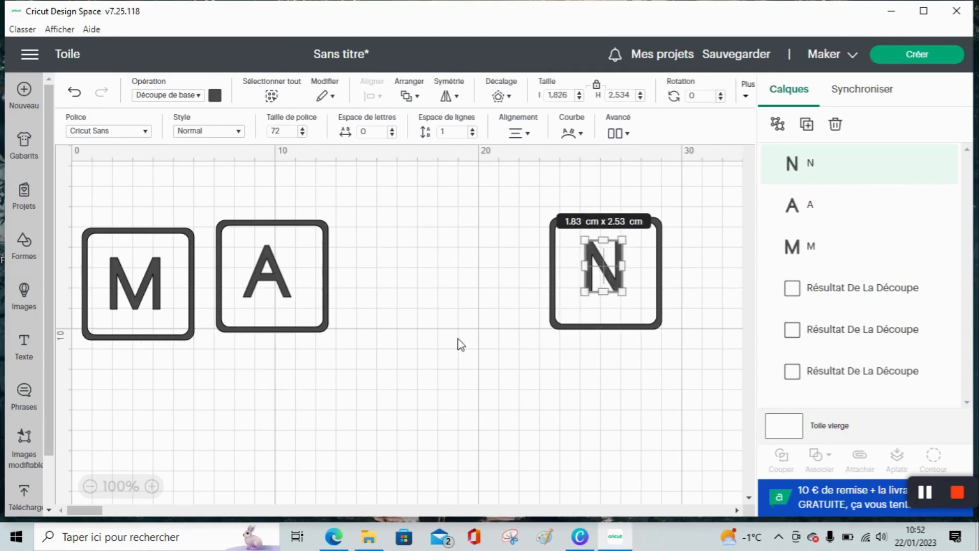
Step: Centre the letter M within the first frame and combine the two with Lier
{"action": "left_click", "coordinate": [132, 380]}
{"action": "left_click_drag", "start_coordinate": [129, 375], "coordinate": [183, 213]}
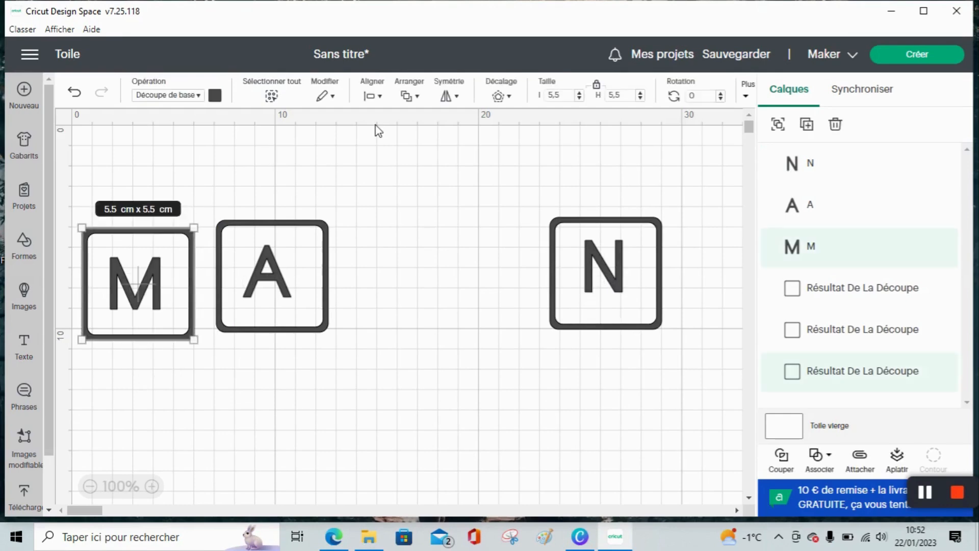
{"action": "left_click", "coordinate": [374, 97]}
{"action": "left_click", "coordinate": [410, 250]}
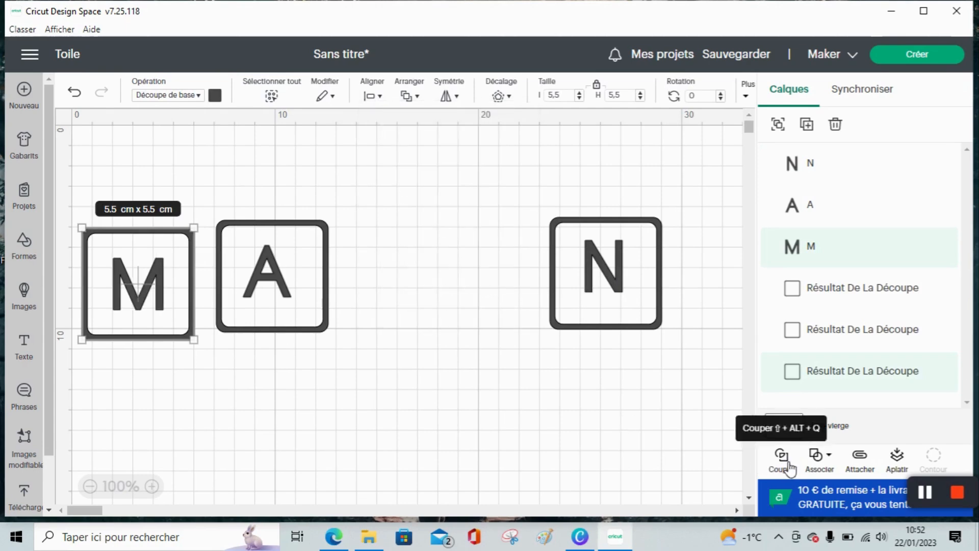
{"action": "left_click", "coordinate": [828, 462]}
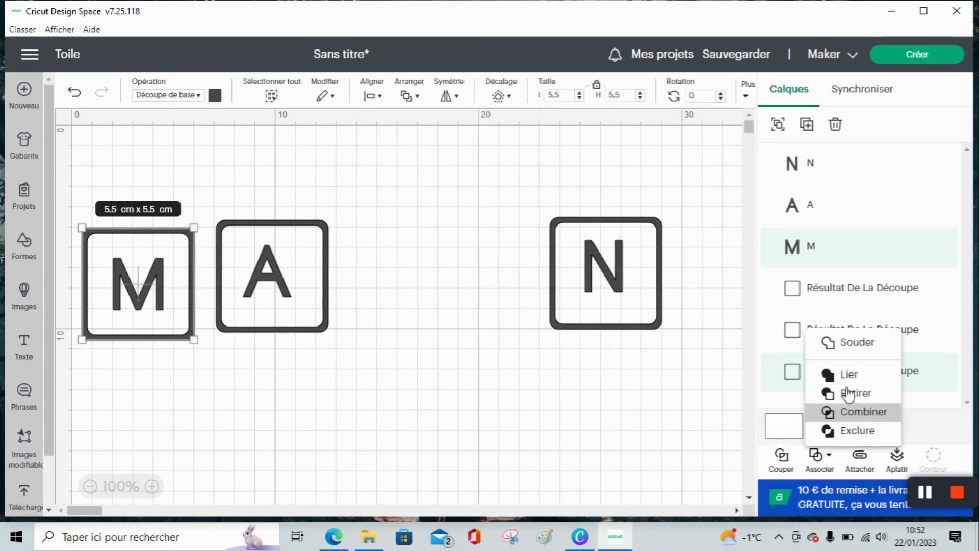
{"action": "left_click", "coordinate": [848, 377]}
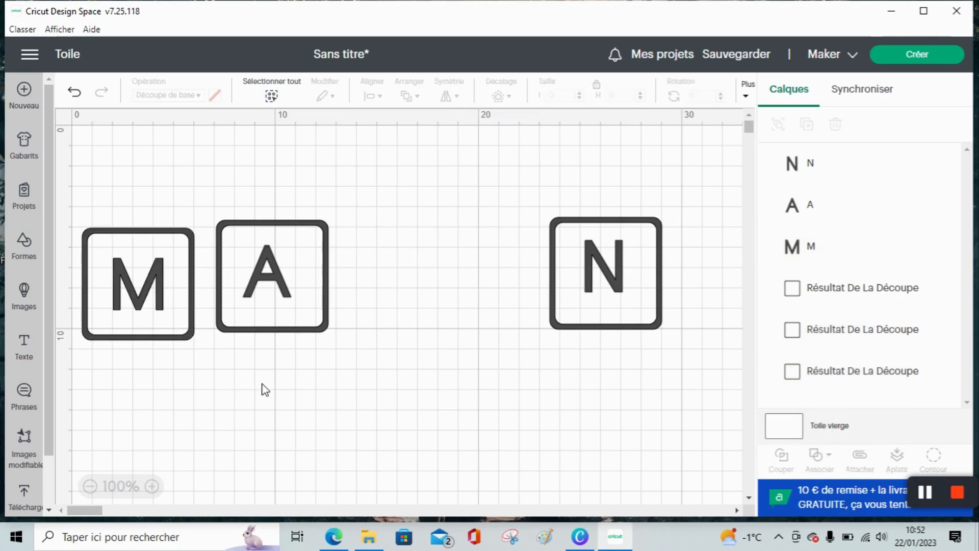
Step: Centre the letter A within the second frame and combine the two with Lier
{"action": "left_click_drag", "start_coordinate": [282, 377], "coordinate": [263, 203]}
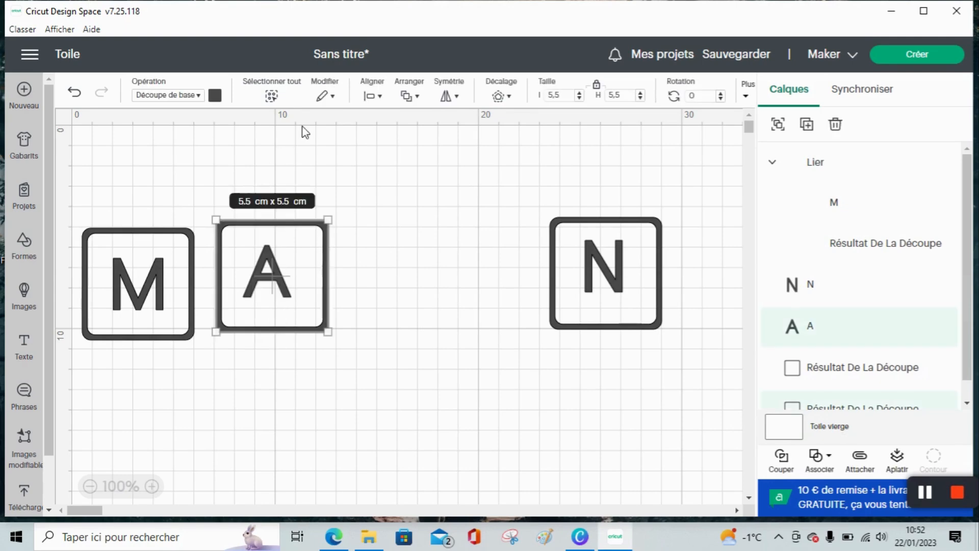
{"action": "left_click", "coordinate": [373, 98]}
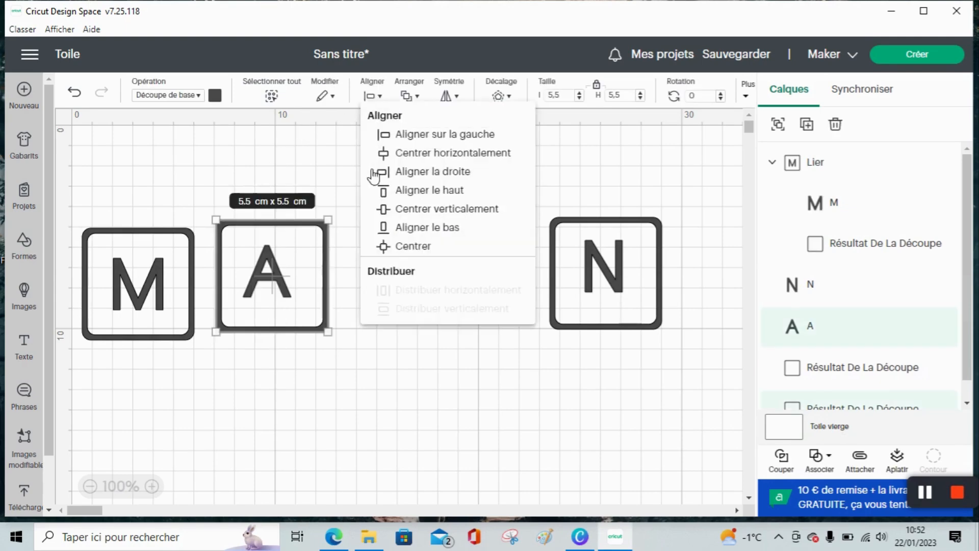
{"action": "left_click", "coordinate": [406, 248]}
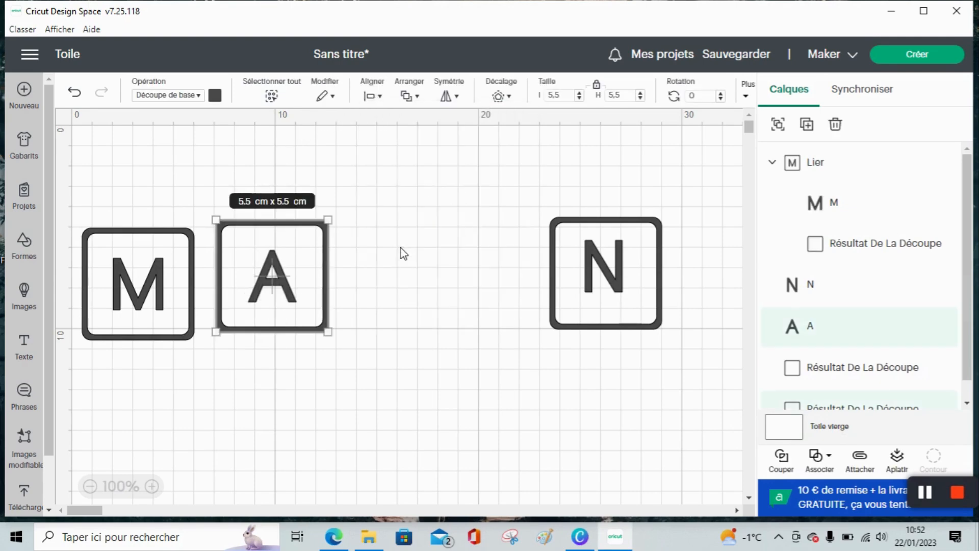
{"action": "left_click", "coordinate": [832, 466]}
{"action": "left_click", "coordinate": [615, 379]}
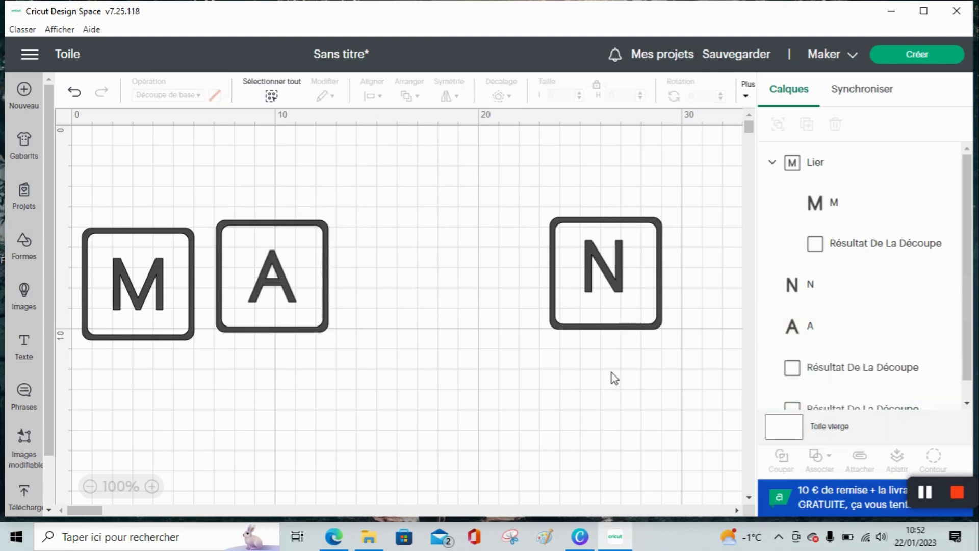
Step: Centre the letter N within the third frame and combine the two with Lier
{"action": "left_click", "coordinate": [591, 218]}
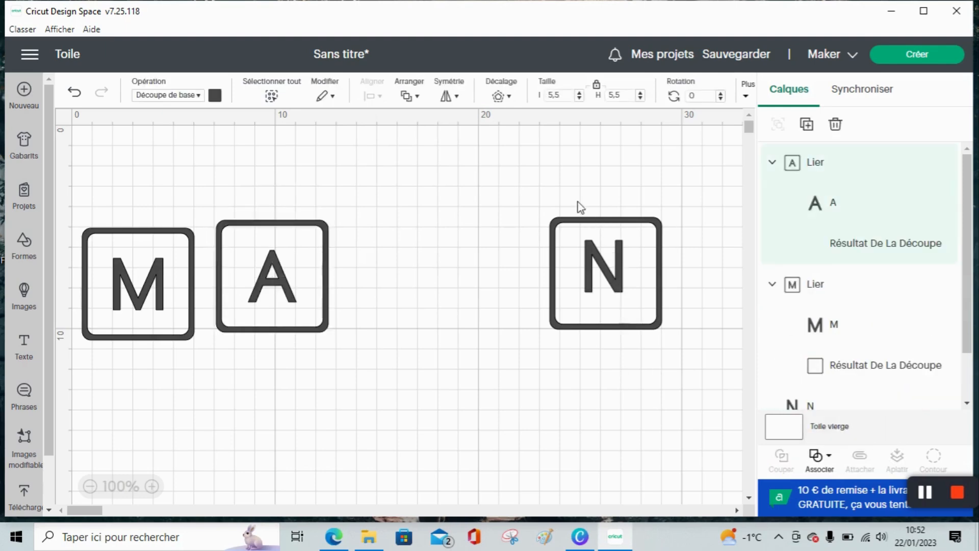
{"action": "left_click_drag", "start_coordinate": [572, 192], "coordinate": [663, 379]}
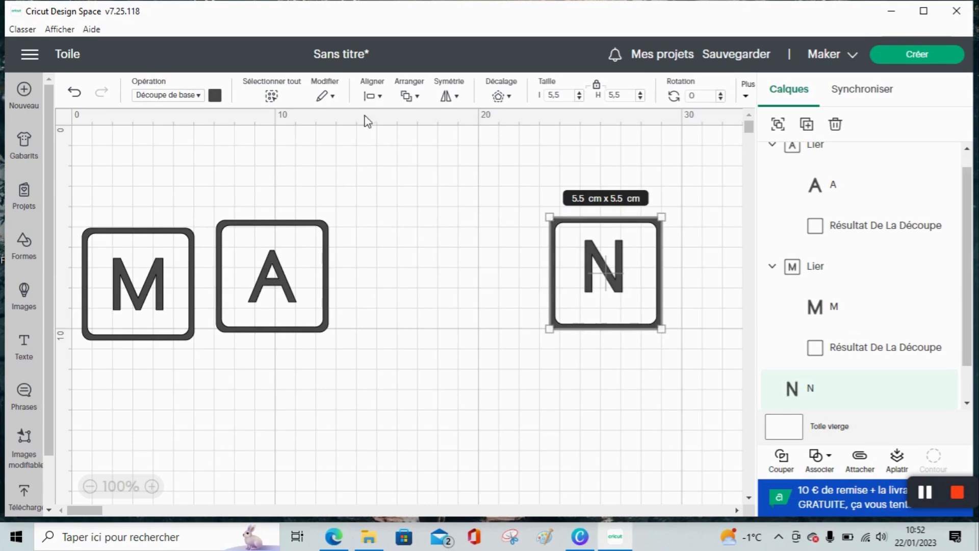
{"action": "left_click", "coordinate": [372, 95]}
{"action": "left_click", "coordinate": [400, 249]}
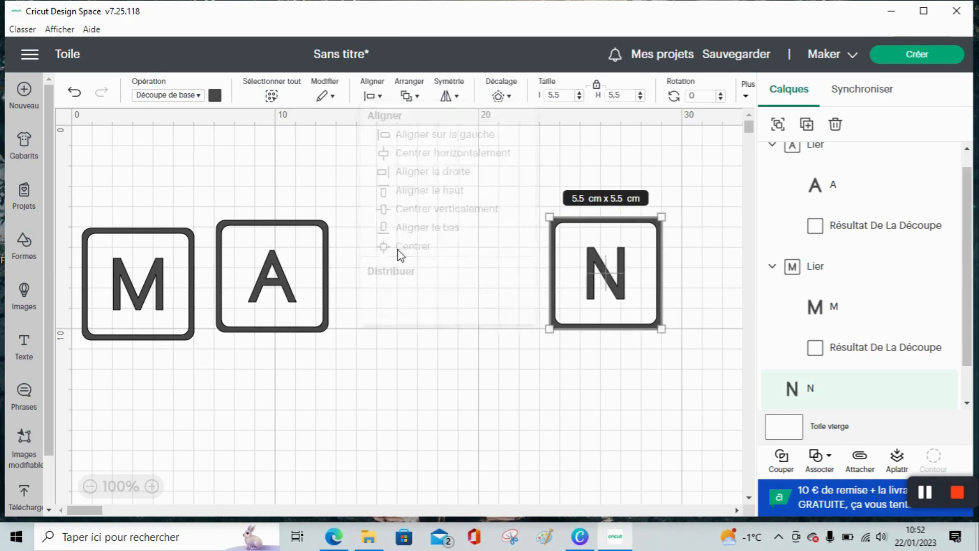
{"action": "left_click", "coordinate": [823, 458]}
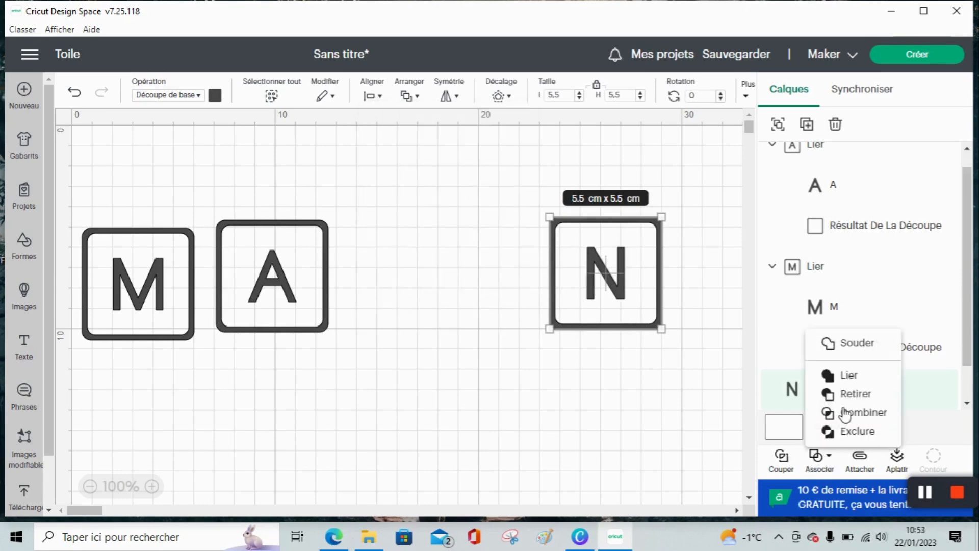
{"action": "left_click", "coordinate": [846, 375]}
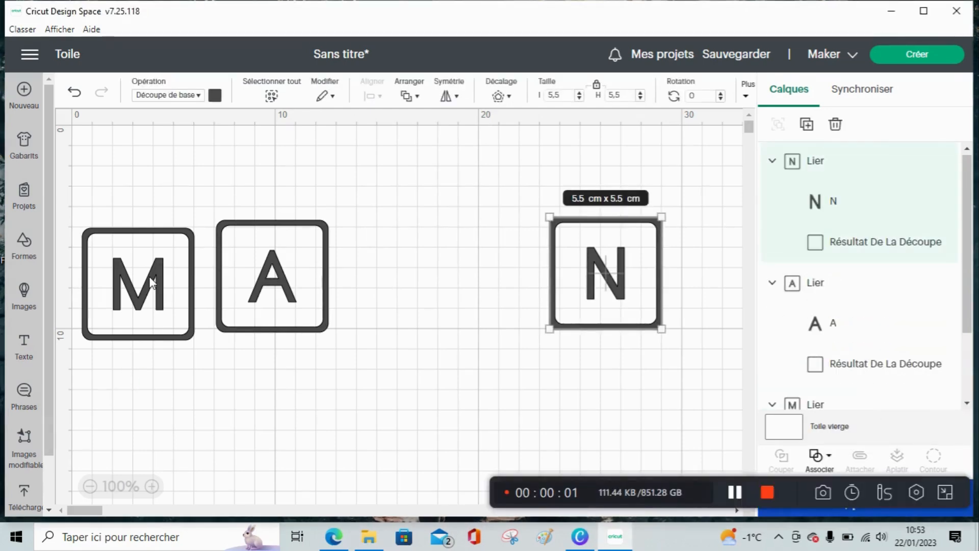
Step: Duplicate the framed M and the framed A
{"action": "left_click", "coordinate": [149, 276]}
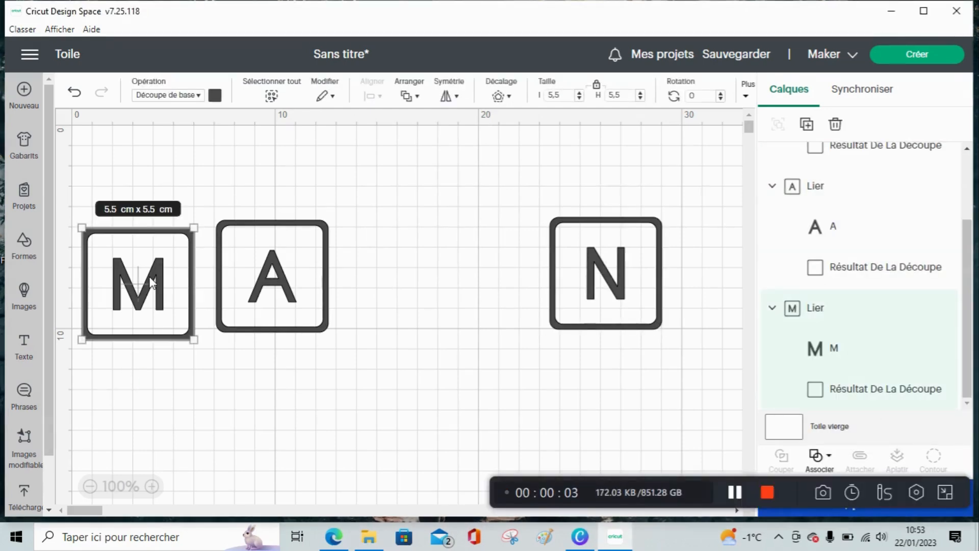
{"action": "right_click", "coordinate": [148, 276]}
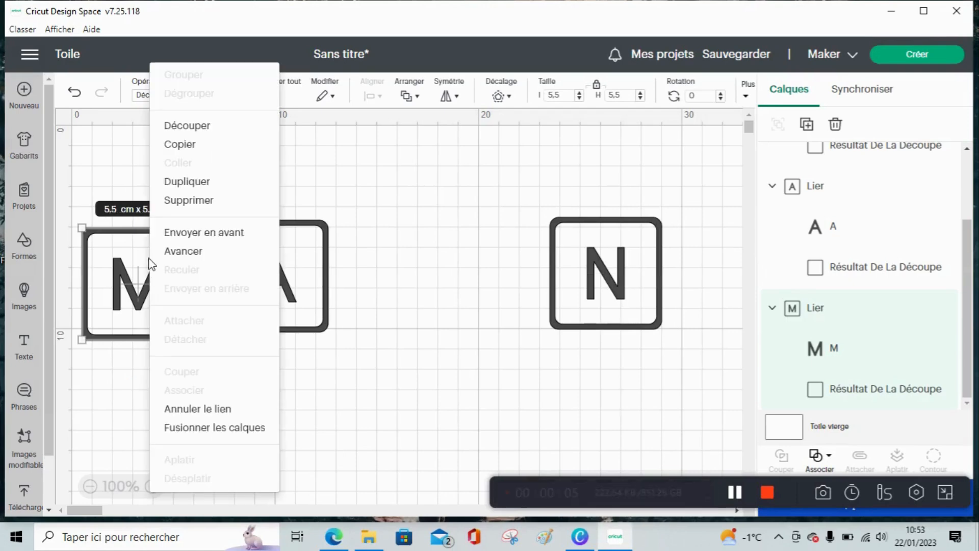
{"action": "left_click", "coordinate": [194, 188]}
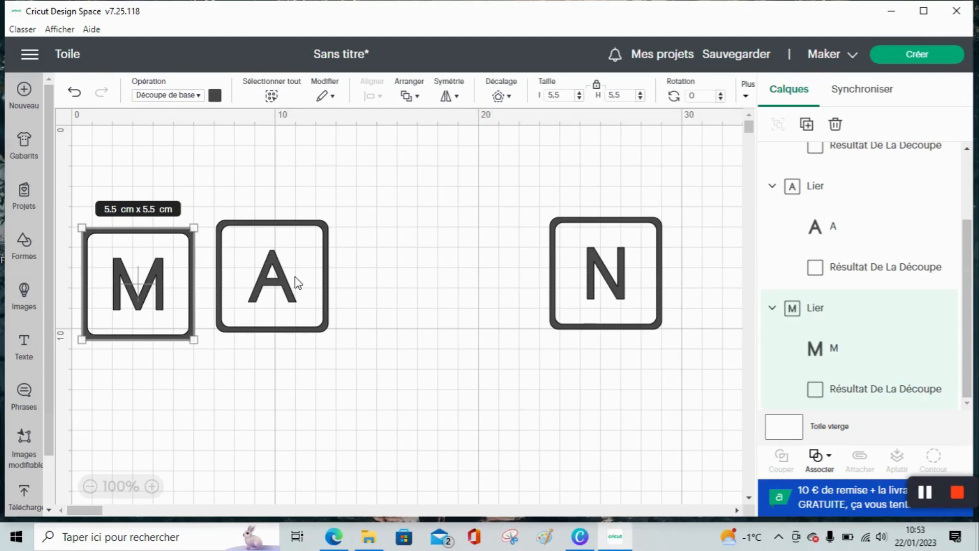
{"action": "key", "text": "ctrl+d"}
{"action": "left_click", "coordinate": [276, 294]}
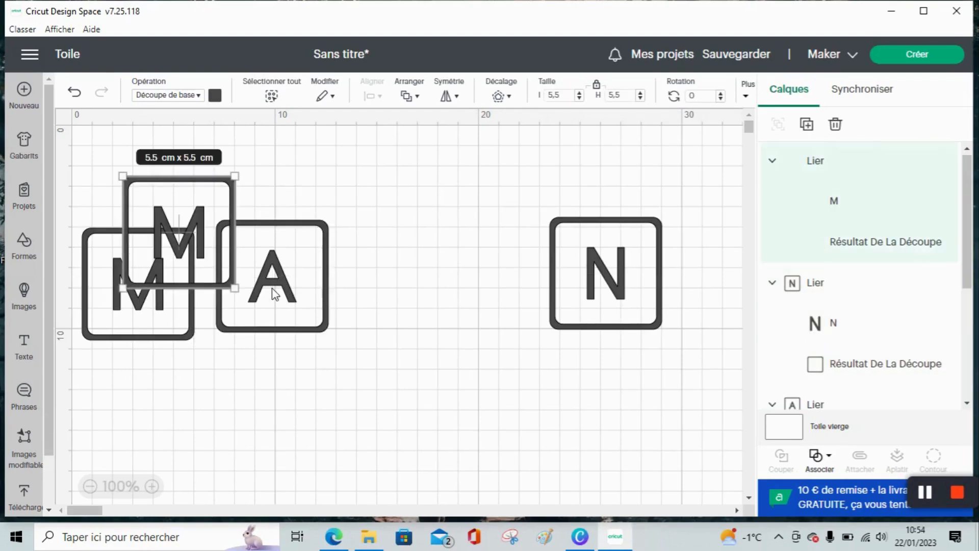
{"action": "right_click", "coordinate": [275, 294]}
{"action": "left_click", "coordinate": [318, 194]}
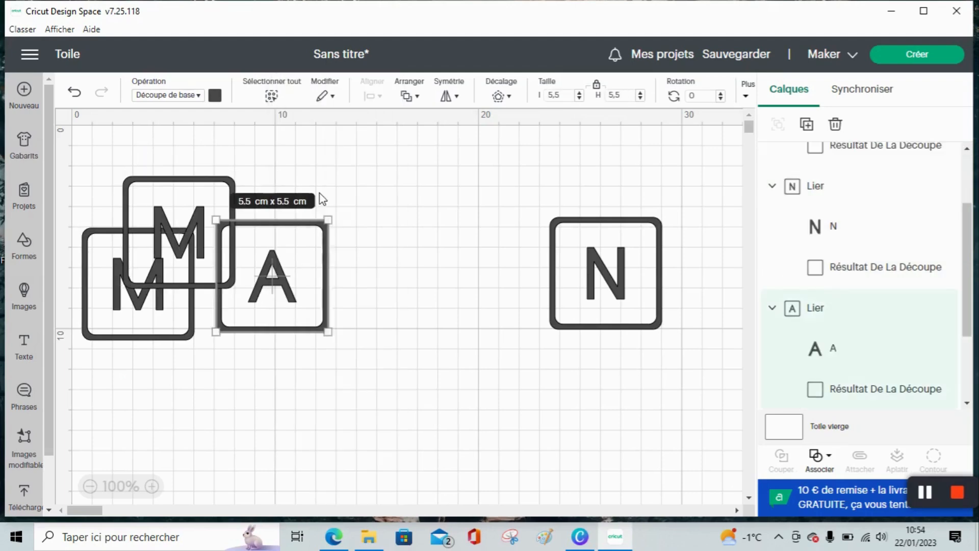
Step: Arrange the five framed letters in a row to spell MAMAN, with the copies of M and A before the N
{"action": "left_click_drag", "start_coordinate": [194, 234], "coordinate": [481, 259]}
{"action": "left_click_drag", "start_coordinate": [586, 261], "coordinate": [630, 273]}
{"action": "left_click_drag", "start_coordinate": [214, 224], "coordinate": [421, 267]}
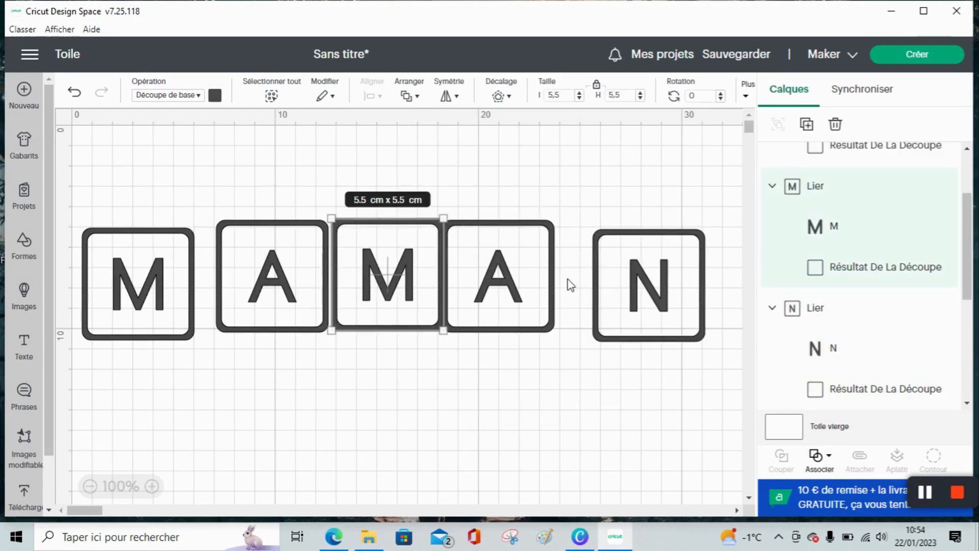
{"action": "left_click", "coordinate": [603, 274]}
{"action": "left_click_drag", "start_coordinate": [497, 263], "coordinate": [522, 263]}
{"action": "left_click_drag", "start_coordinate": [637, 261], "coordinate": [630, 247]}
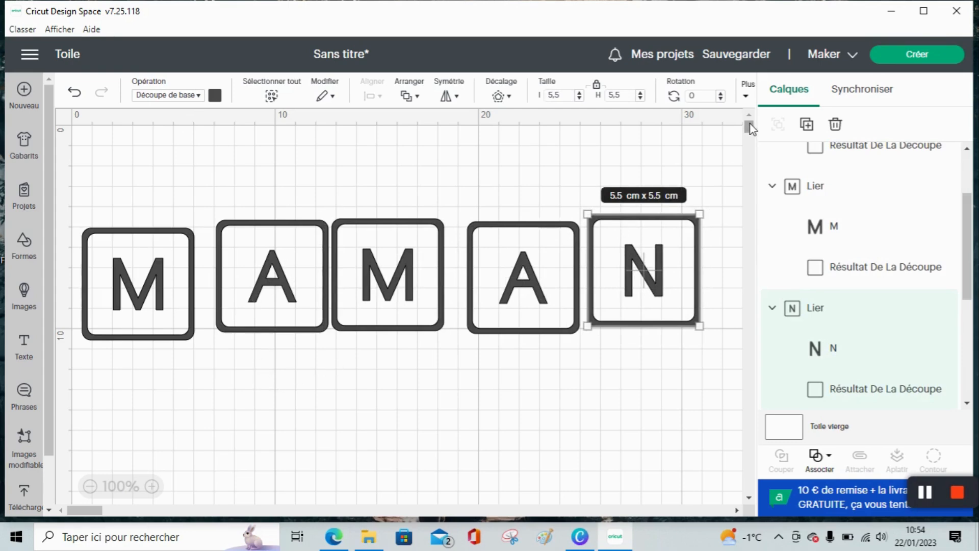
Step: Add a rounded square, place it below the first framed M and set its size to 4.5 cm
{"action": "scroll", "coordinate": [751, 127], "scroll_direction": "down", "scroll_amount": 4}
{"action": "scroll", "coordinate": [751, 128], "scroll_direction": "up", "scroll_amount": 2}
{"action": "scroll", "coordinate": [750, 127], "scroll_direction": "up", "scroll_amount": 3}
{"action": "left_click", "coordinate": [30, 265]}
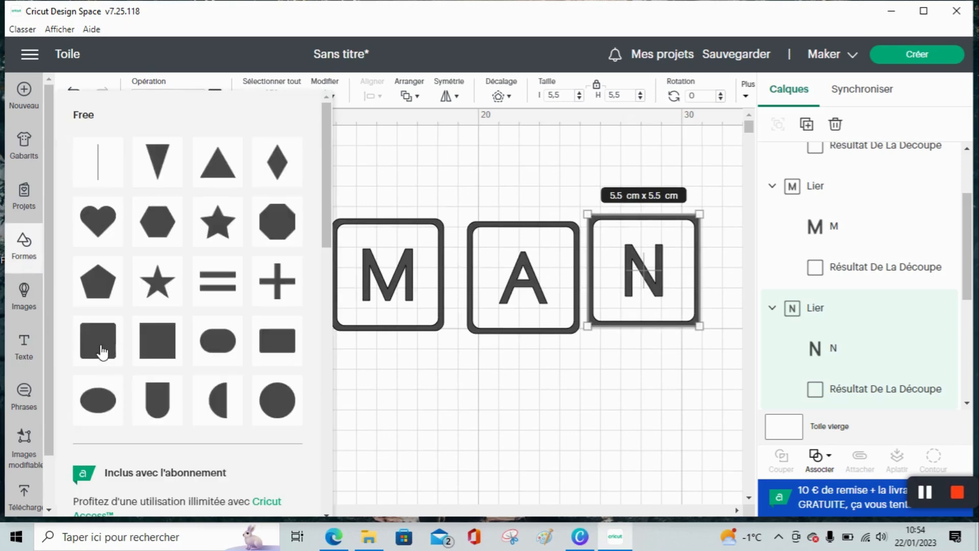
{"action": "left_click", "coordinate": [100, 351]}
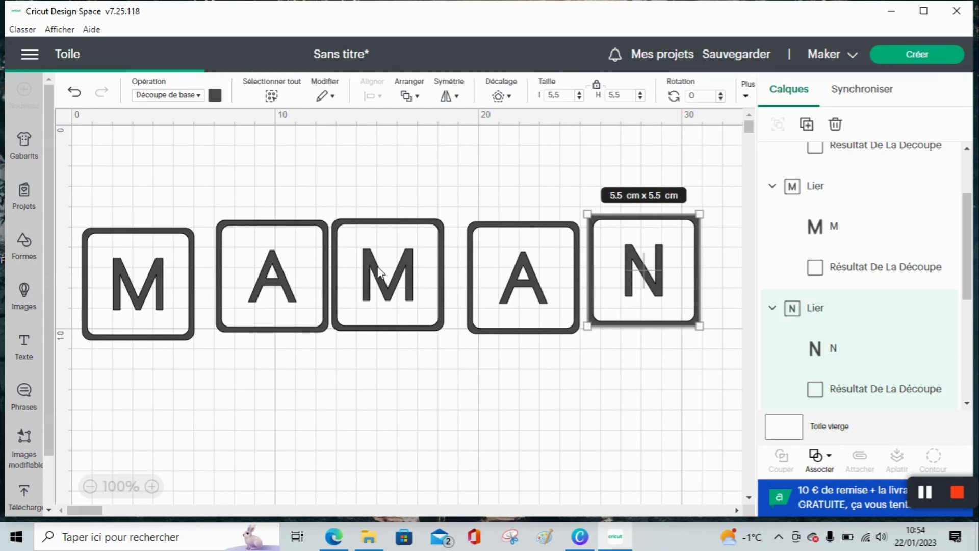
{"action": "left_click_drag", "start_coordinate": [146, 184], "coordinate": [160, 402]}
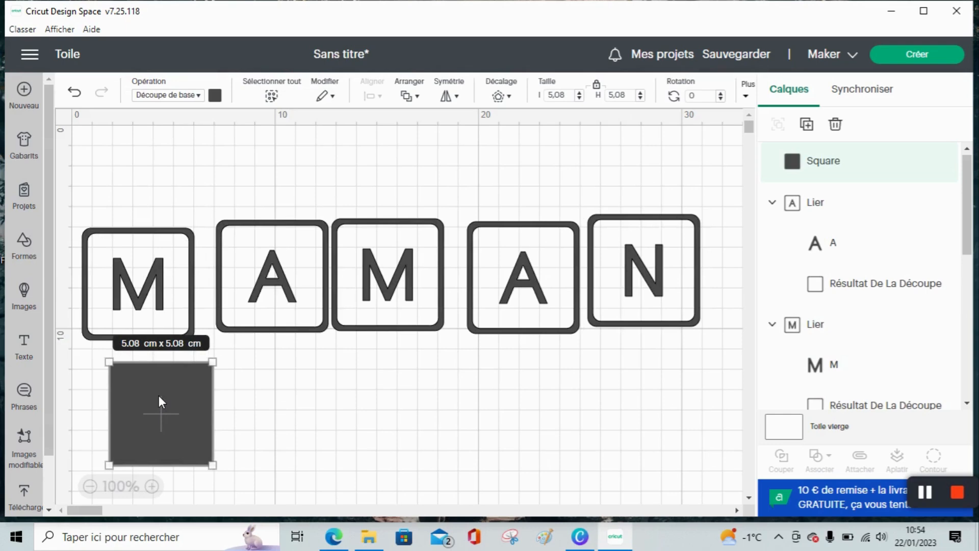
{"action": "left_click", "coordinate": [554, 97]}
{"action": "type", "text": "4.5"}
{"action": "key", "text": "Return"}
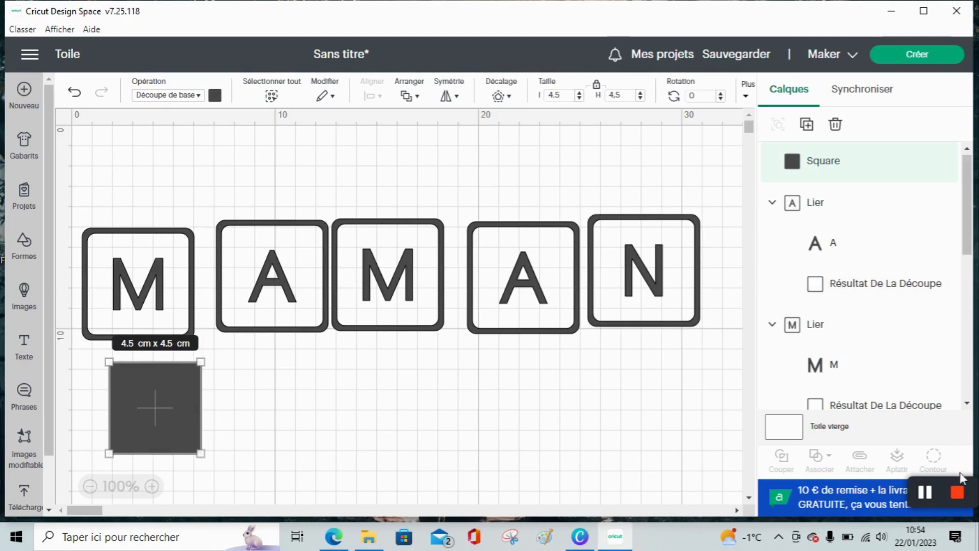
Step: Duplicate the rounded square, make the copy slightly smaller and place it over the original
{"action": "right_click", "coordinate": [169, 410]}
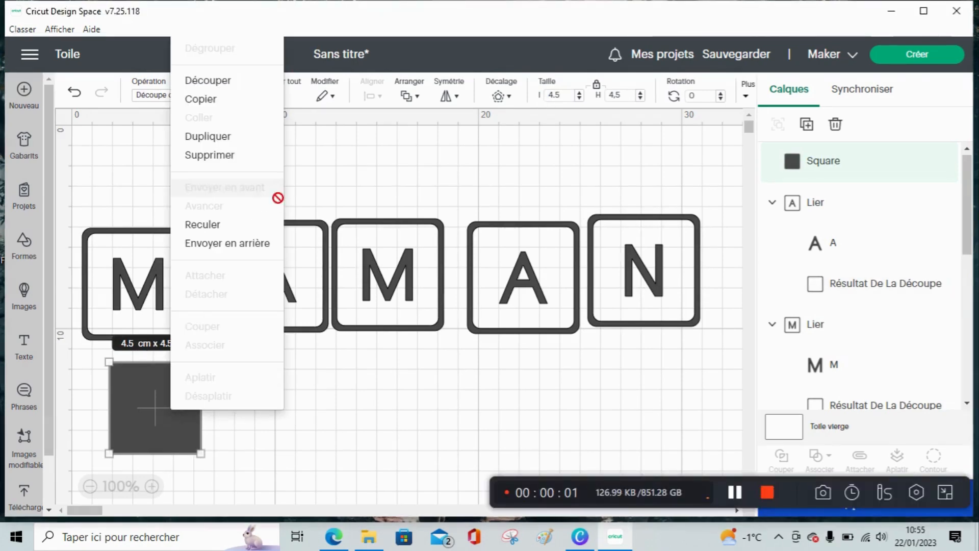
{"action": "left_click", "coordinate": [247, 144]}
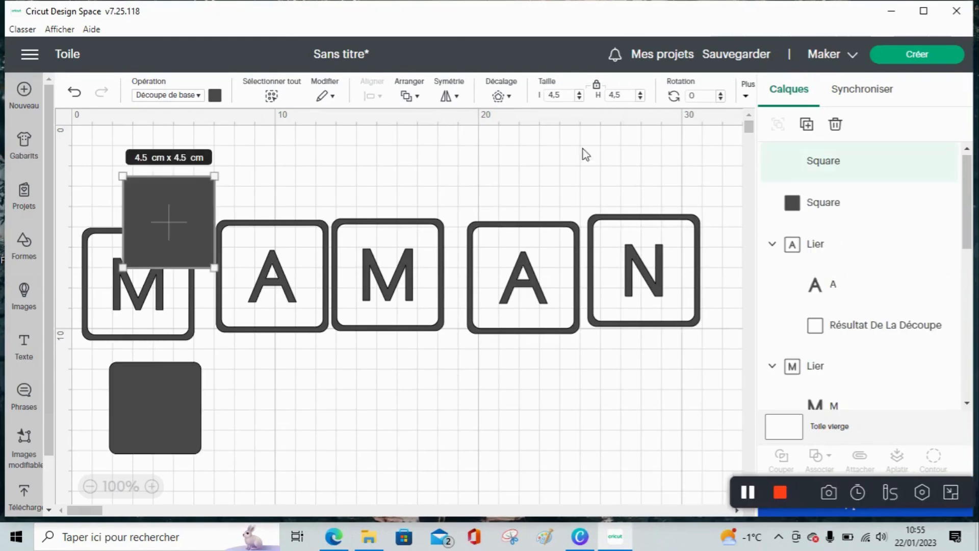
{"action": "left_click", "coordinate": [572, 99]}
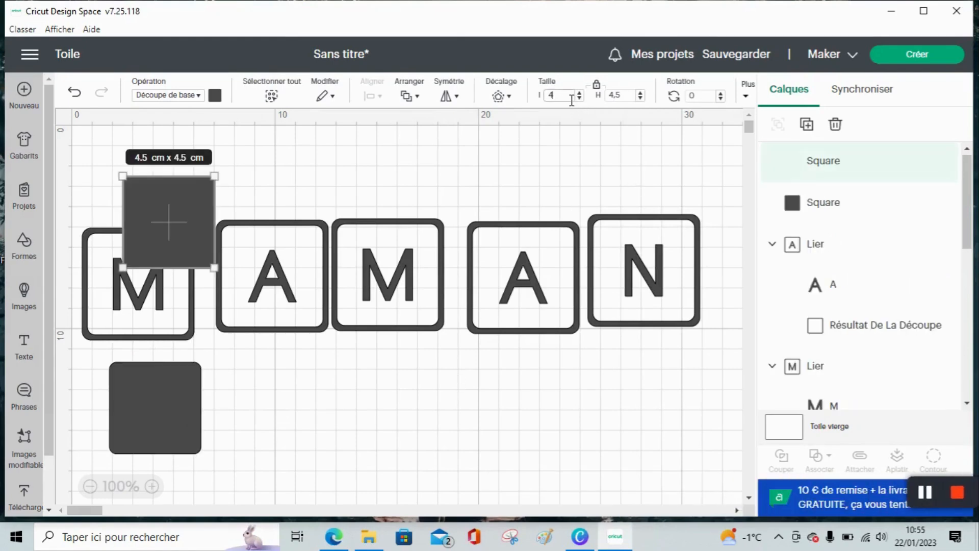
{"action": "key", "text": "Return"}
{"action": "left_click_drag", "start_coordinate": [167, 234], "coordinate": [106, 412]}
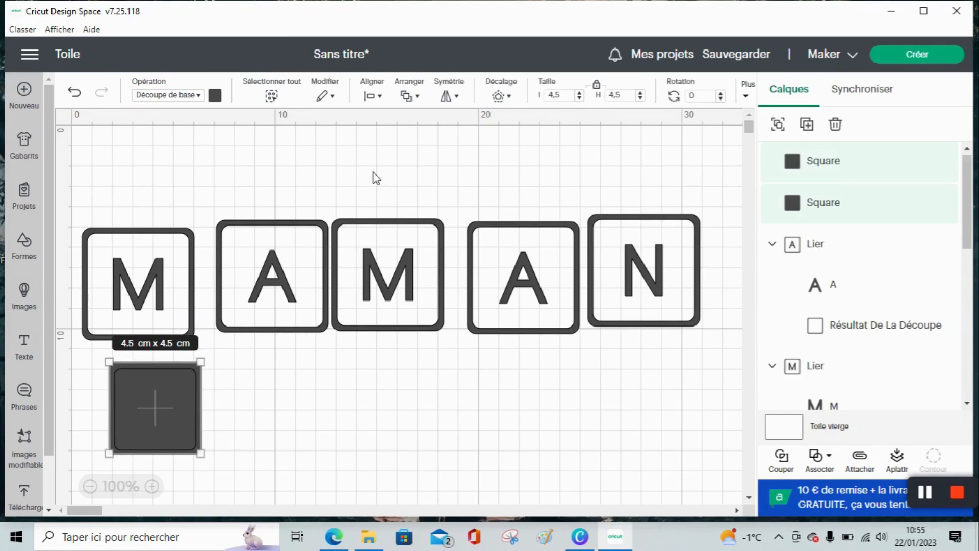
Step: Centre the two rounded squares on each other and slice them
{"action": "left_click", "coordinate": [372, 95]}
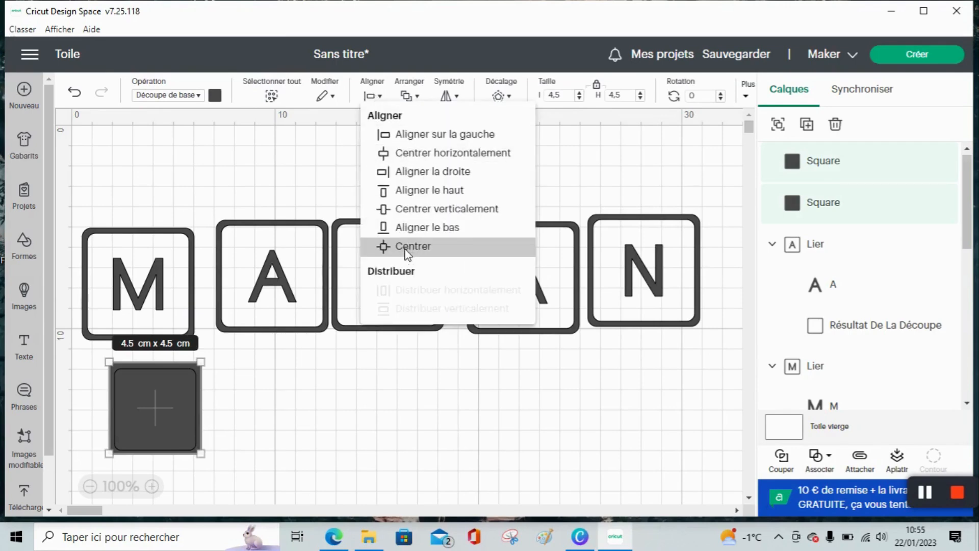
{"action": "left_click", "coordinate": [410, 247]}
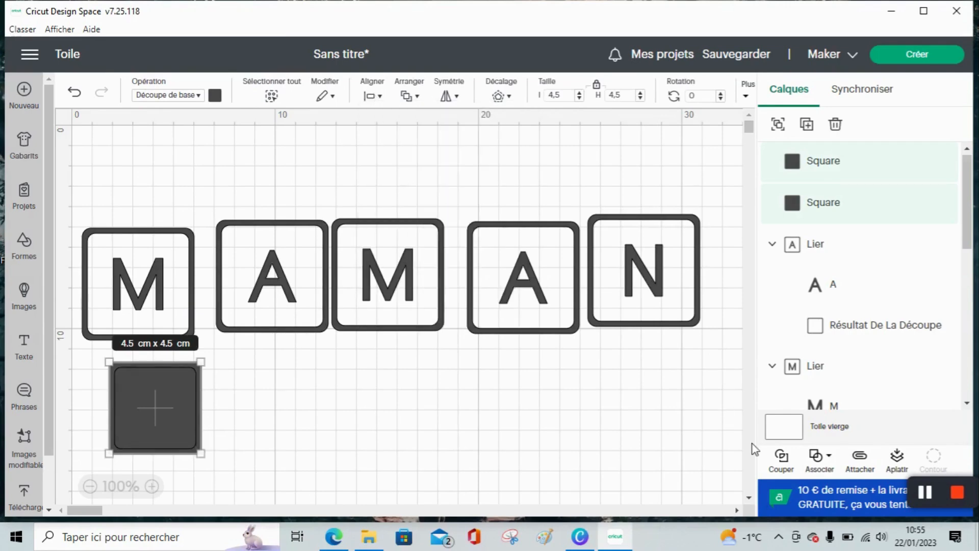
{"action": "left_click", "coordinate": [782, 459]}
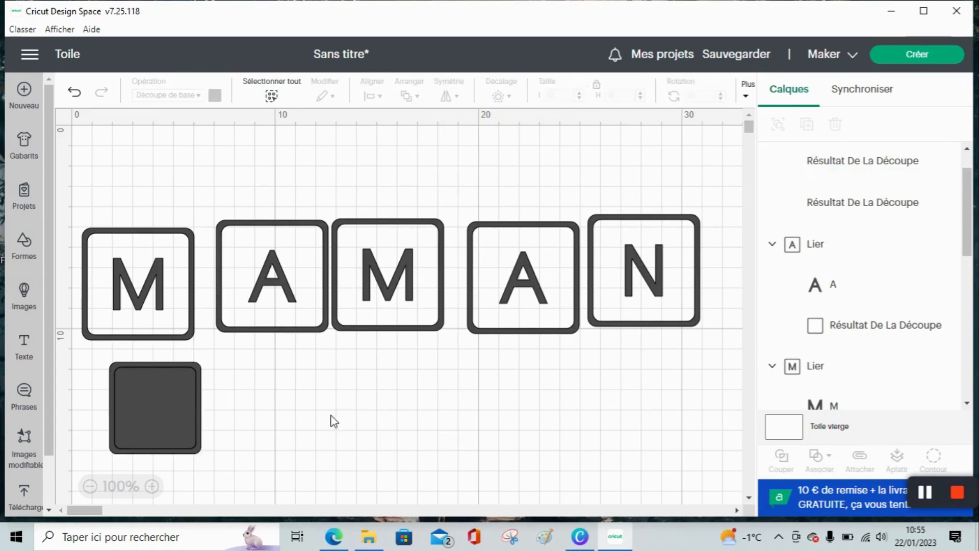
Step: Move the two inner pieces of the sliced square aside and delete them, keeping only the hollow frame
{"action": "left_click_drag", "start_coordinate": [175, 399], "coordinate": [381, 435]}
{"action": "left_click_drag", "start_coordinate": [133, 395], "coordinate": [377, 509]}
{"action": "left_click_drag", "start_coordinate": [270, 366], "coordinate": [397, 465]}
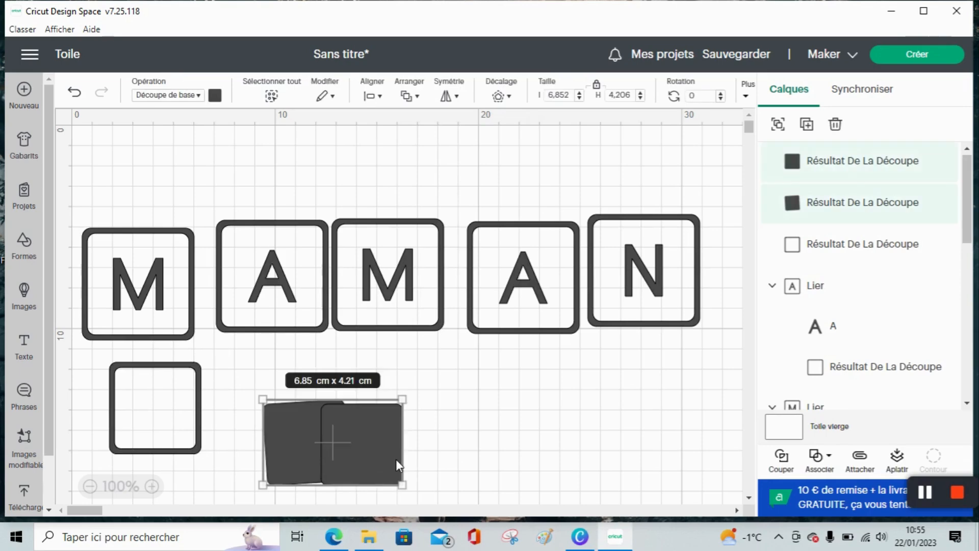
{"action": "key", "text": "Delete"}
{"action": "left_click", "coordinate": [144, 387]}
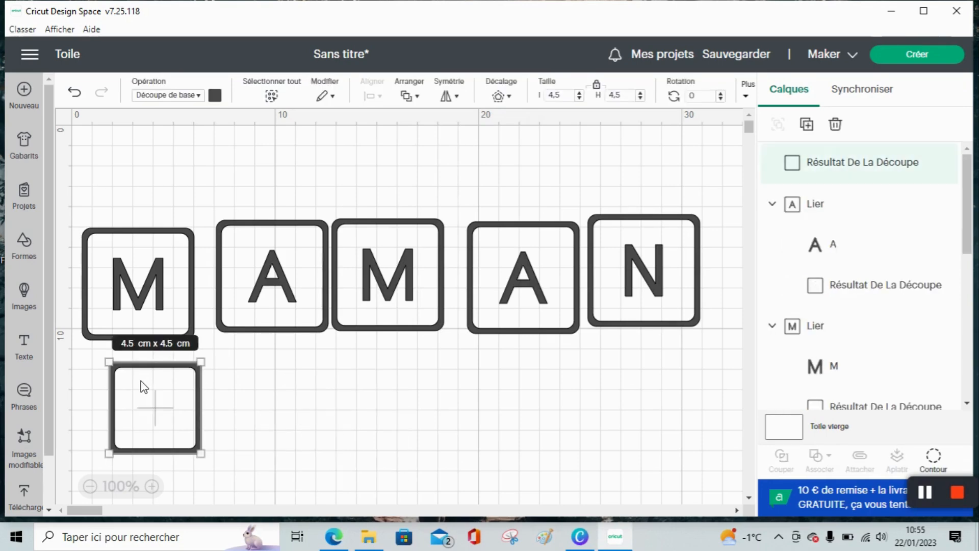
Step: Duplicate the small hollow frame twice and place one copy beside it and the other below the large framed N
{"action": "right_click", "coordinate": [145, 387]}
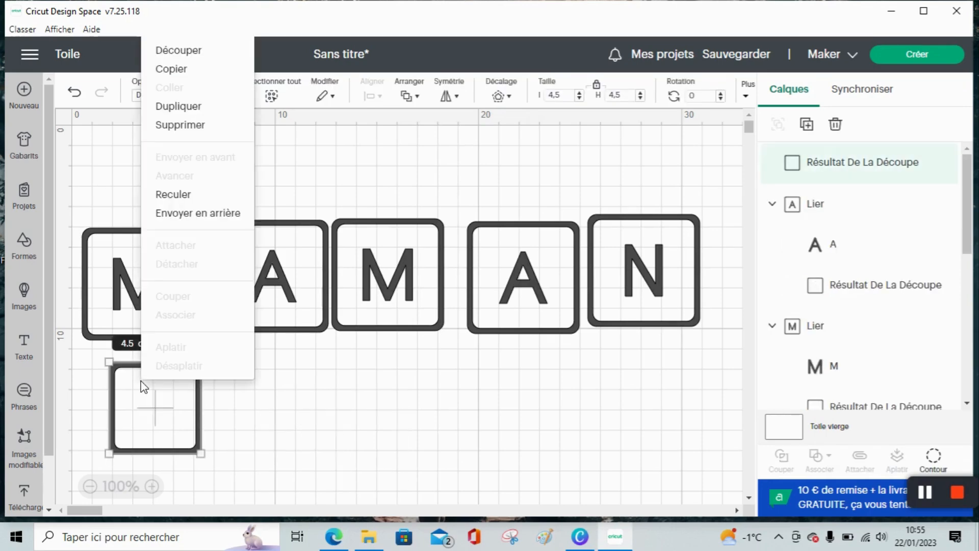
{"action": "left_click", "coordinate": [185, 112]}
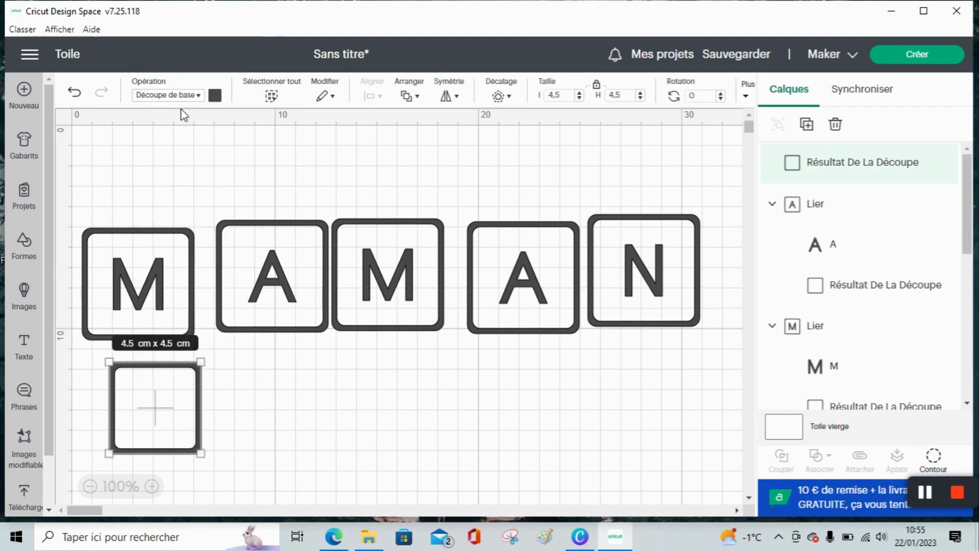
{"action": "right_click", "coordinate": [157, 406]}
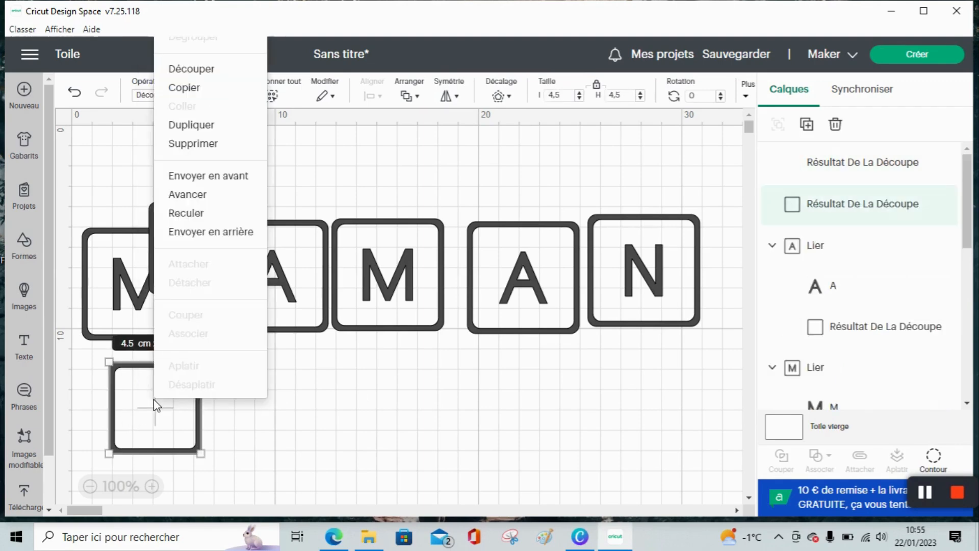
{"action": "left_click", "coordinate": [171, 127]}
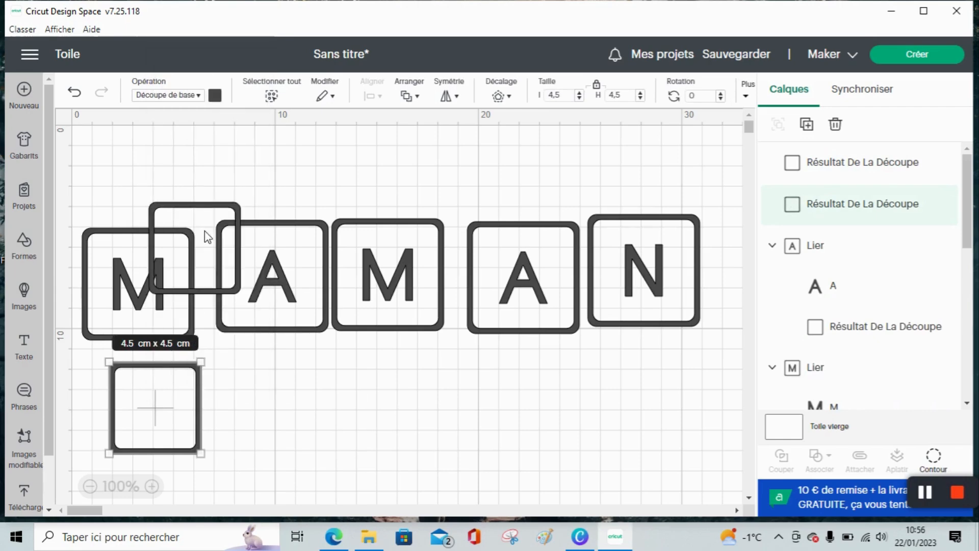
{"action": "left_click_drag", "start_coordinate": [208, 239], "coordinate": [255, 393]}
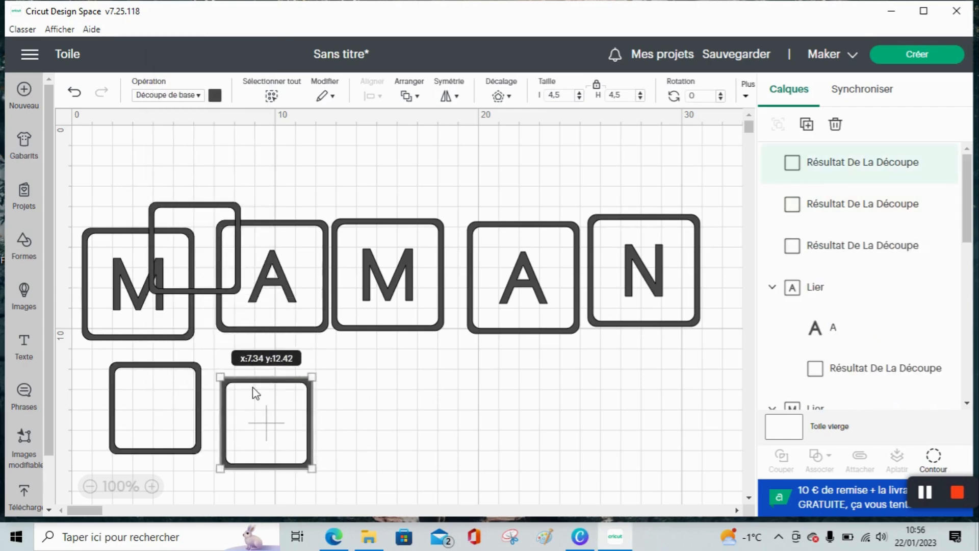
{"action": "left_click_drag", "start_coordinate": [199, 262], "coordinate": [666, 421]}
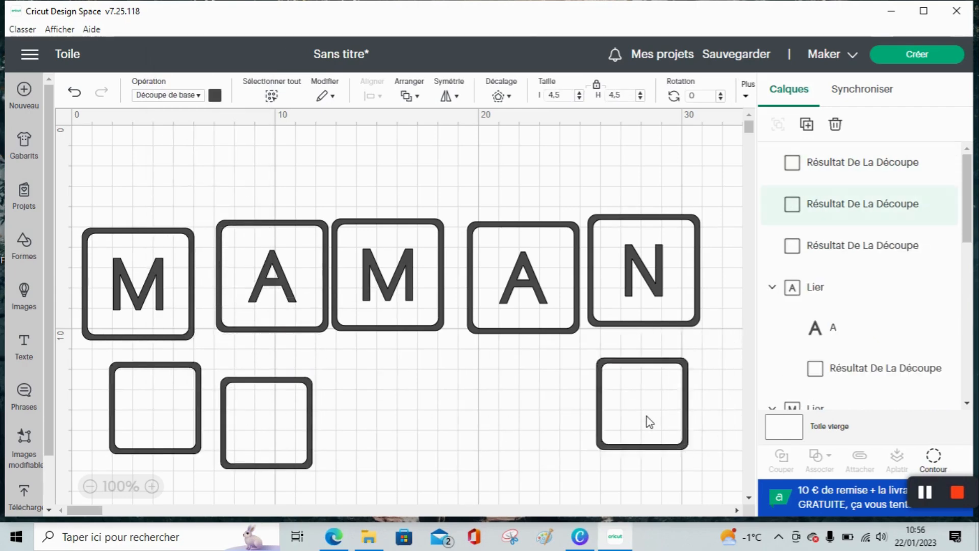
{"action": "left_click", "coordinate": [378, 415]}
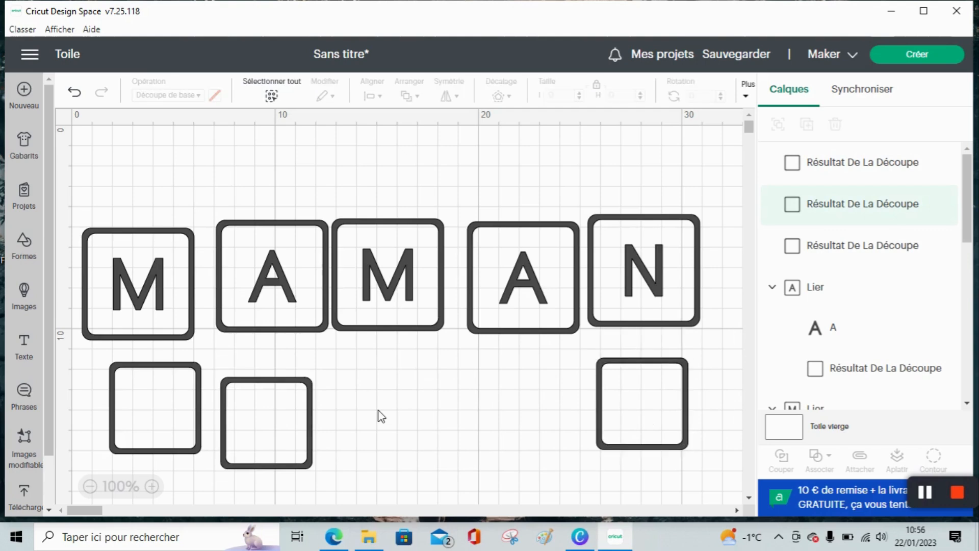
Step: Add a text reading M and place it inside the first small frame of the lower row
{"action": "left_click", "coordinate": [26, 351]}
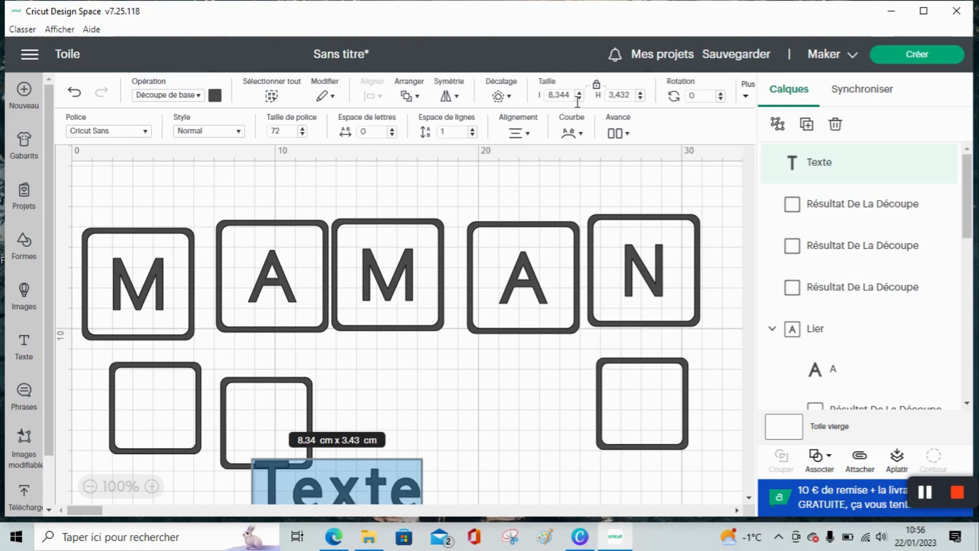
{"action": "type", "text": "m"}
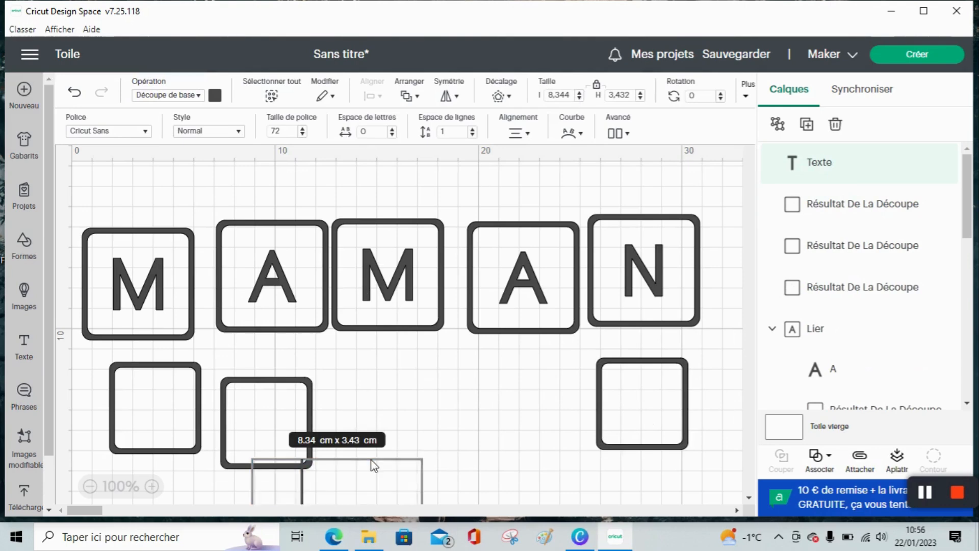
{"action": "key", "text": "BackSpace"}
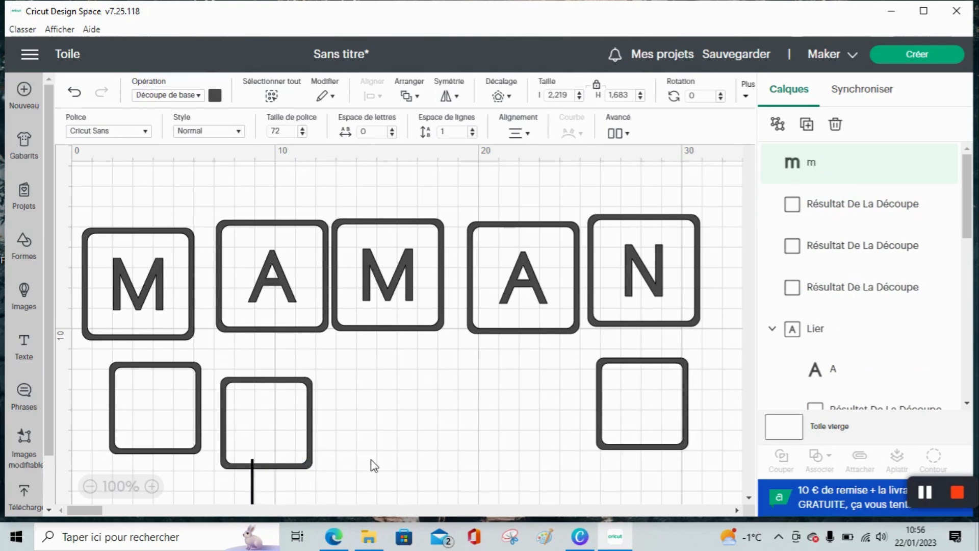
{"action": "type", "text": "m"}
{"action": "key", "text": "BackSpace"}
{"action": "type", "text": "M"}
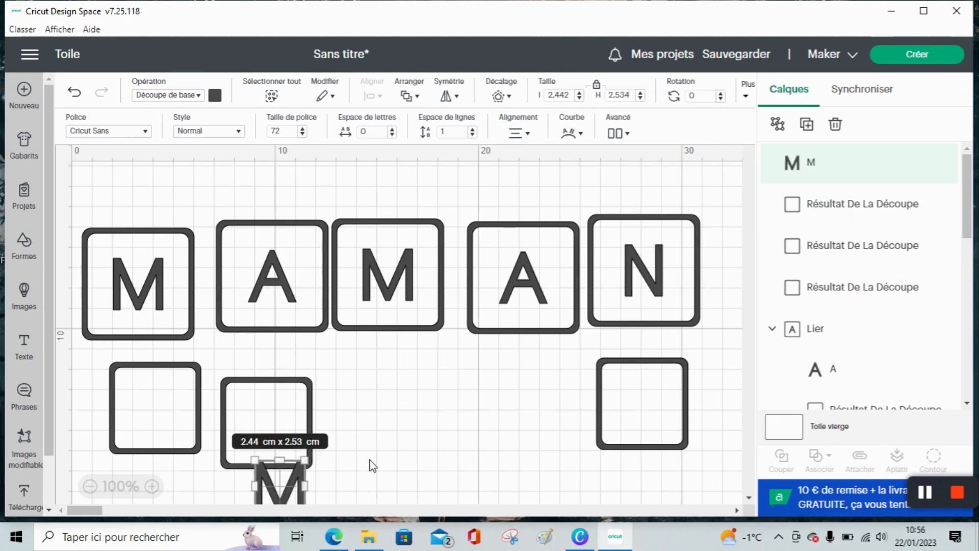
{"action": "left_click_drag", "start_coordinate": [280, 493], "coordinate": [162, 411]}
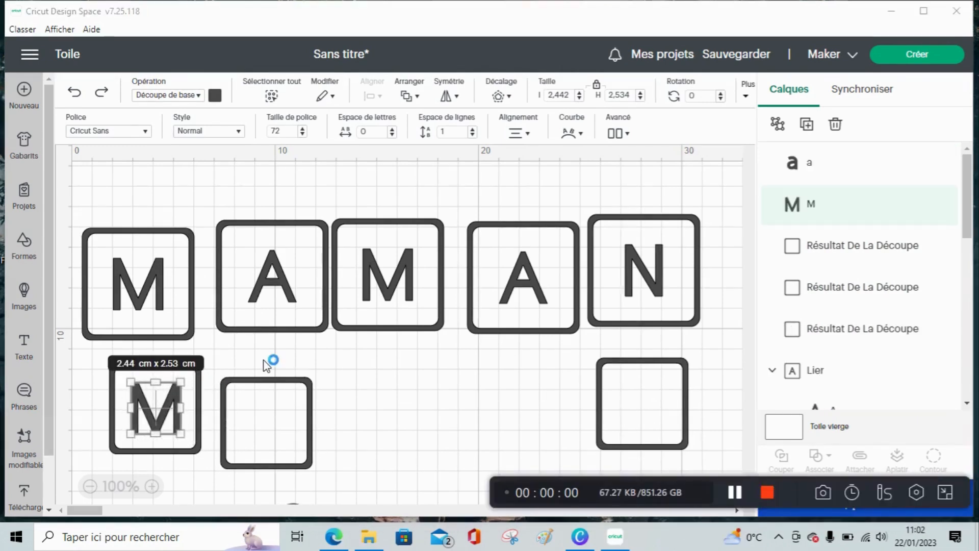
Step: Add a text reading A and place it inside the second small frame of the lower row
{"action": "left_click", "coordinate": [263, 360]}
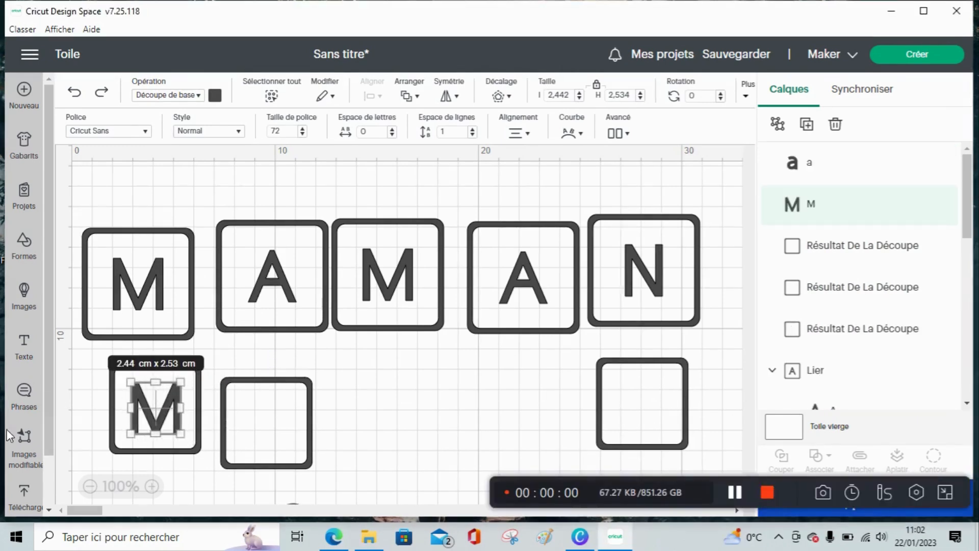
{"action": "left_click", "coordinate": [39, 355]}
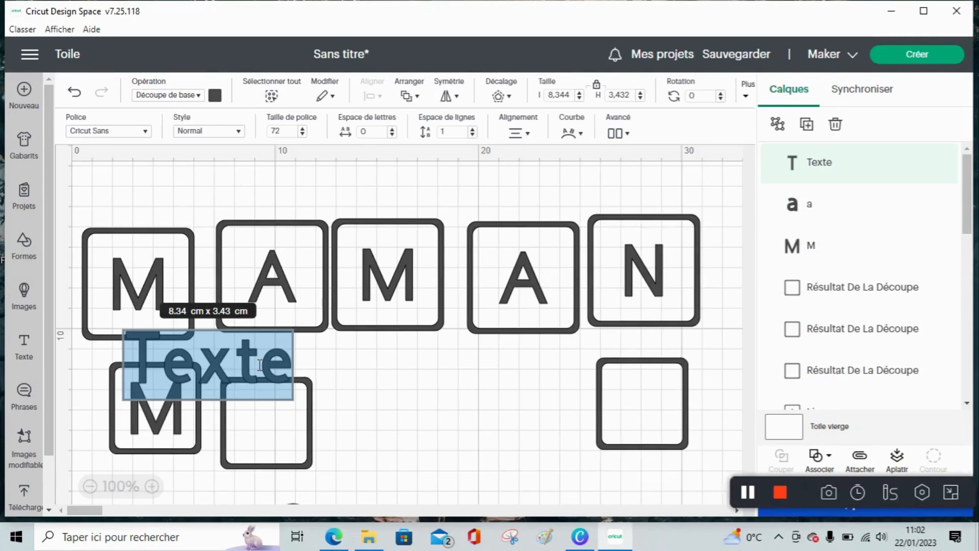
{"action": "type", "text": "A"}
{"action": "left_click_drag", "start_coordinate": [151, 364], "coordinate": [281, 420]}
Step: Add a text reading N and place it inside the small frame below the large framed N
{"action": "left_click", "coordinate": [32, 349]}
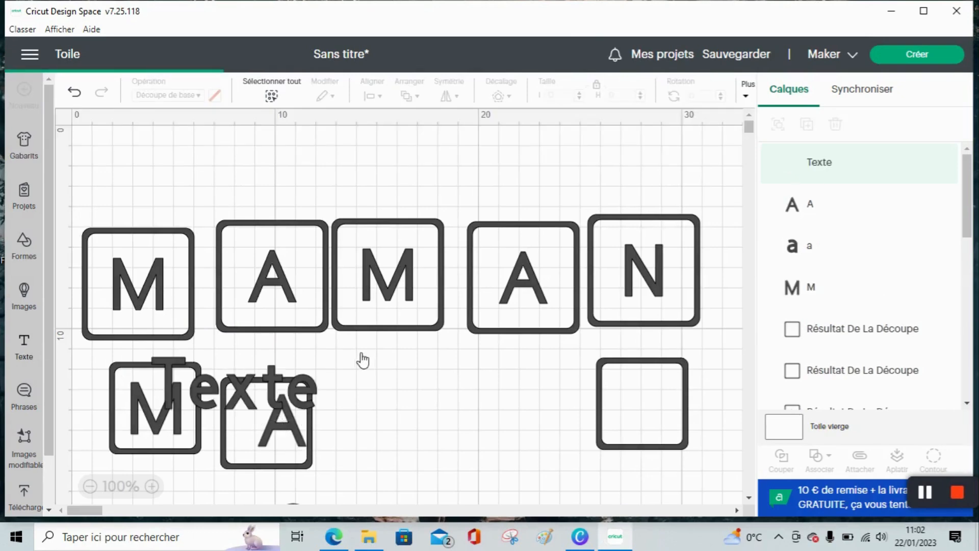
{"action": "type", "text": "N"}
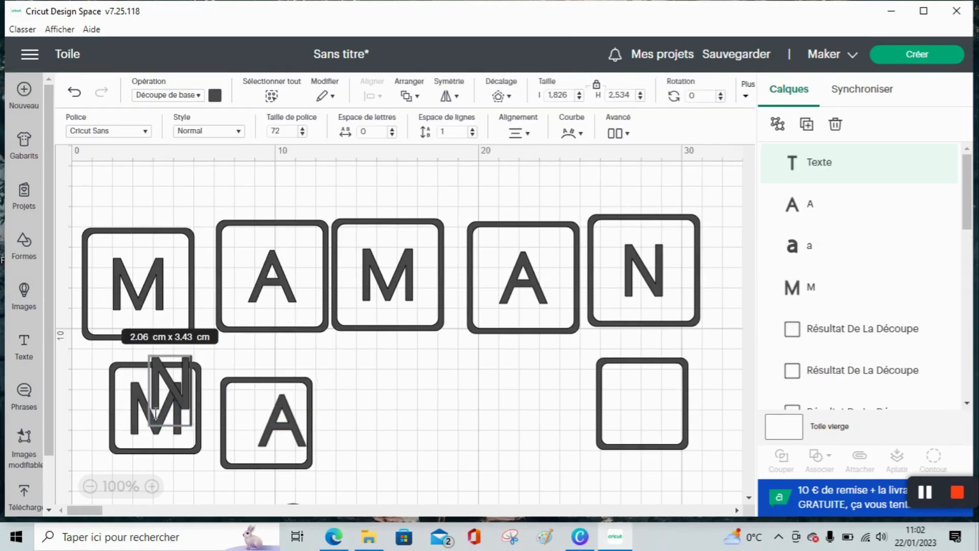
{"action": "left_click_drag", "start_coordinate": [166, 381], "coordinate": [648, 419]}
Step: Centre the small M and its frame on each other and unite them with Lier
{"action": "left_click_drag", "start_coordinate": [174, 472], "coordinate": [153, 353]}
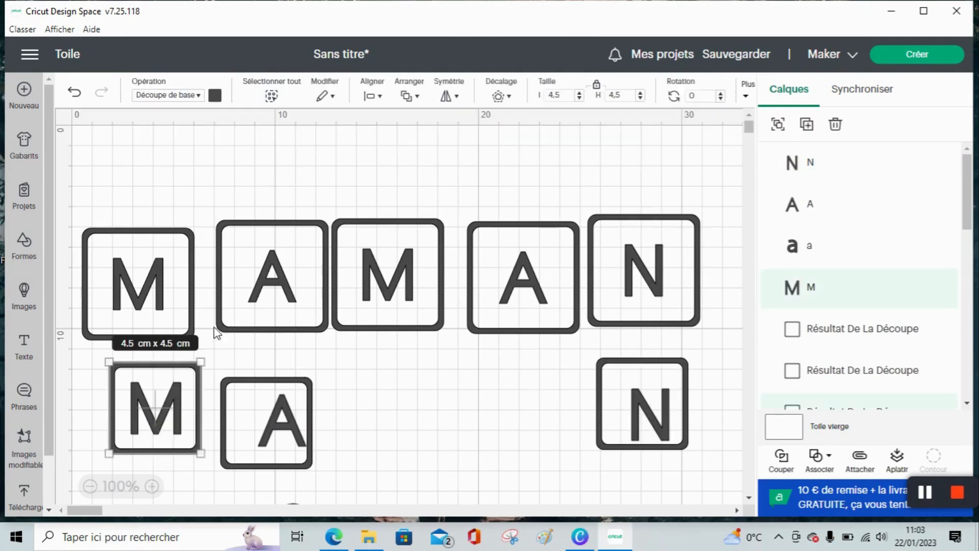
{"action": "left_click", "coordinate": [377, 95]}
{"action": "left_click", "coordinate": [424, 255]}
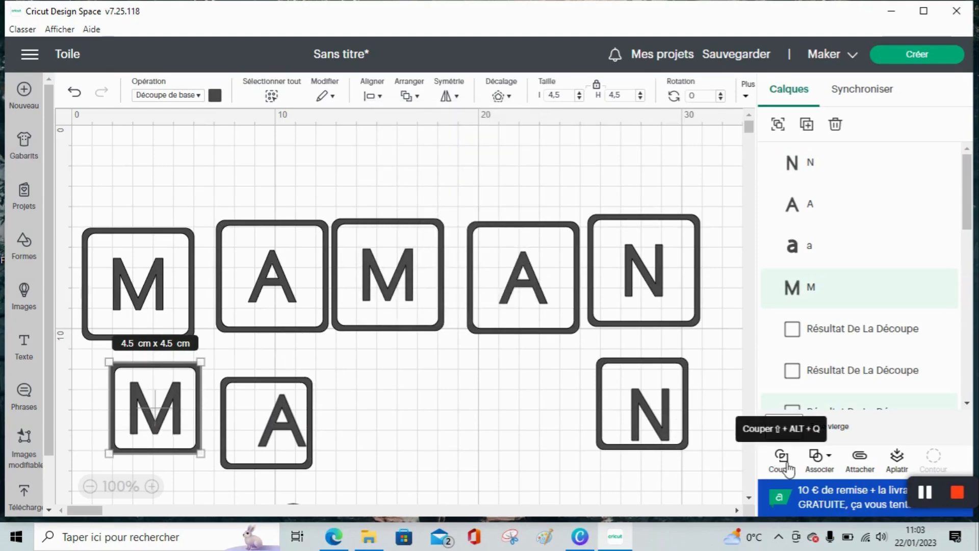
{"action": "left_click", "coordinate": [820, 458]}
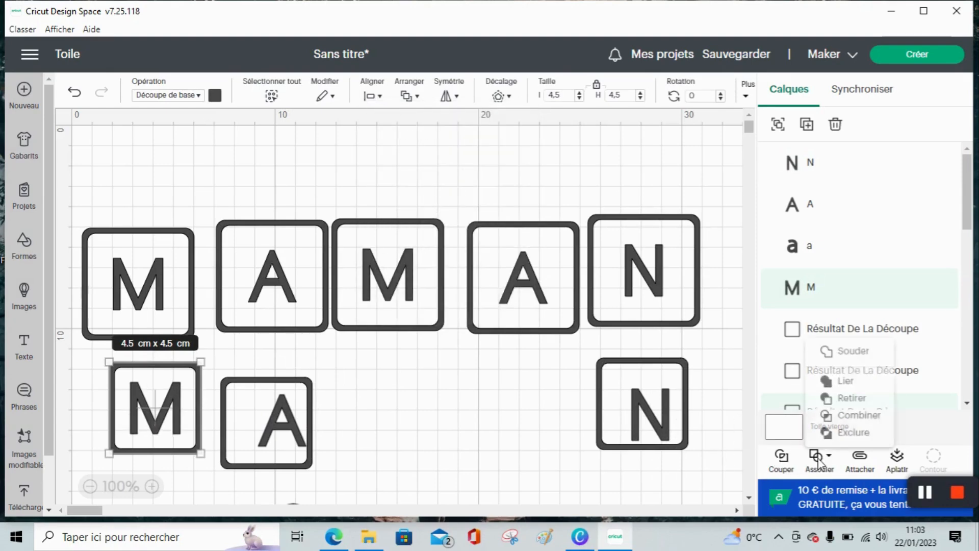
{"action": "left_click", "coordinate": [837, 375]}
Step: Centre the small A and its frame on each other and unite them with Lier
{"action": "left_click_drag", "start_coordinate": [341, 457], "coordinate": [256, 410]}
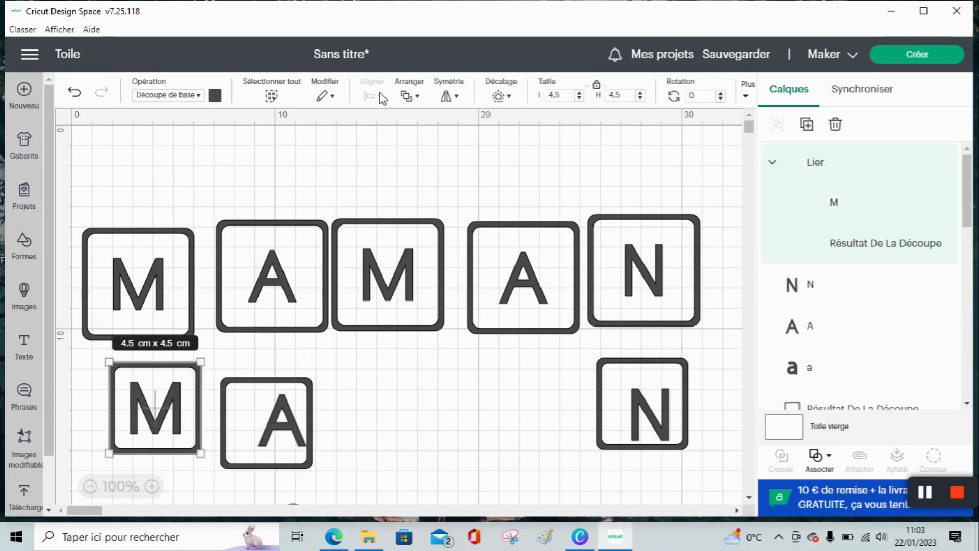
{"action": "left_click", "coordinate": [315, 450]}
{"action": "left_click_drag", "start_coordinate": [341, 438], "coordinate": [273, 417]}
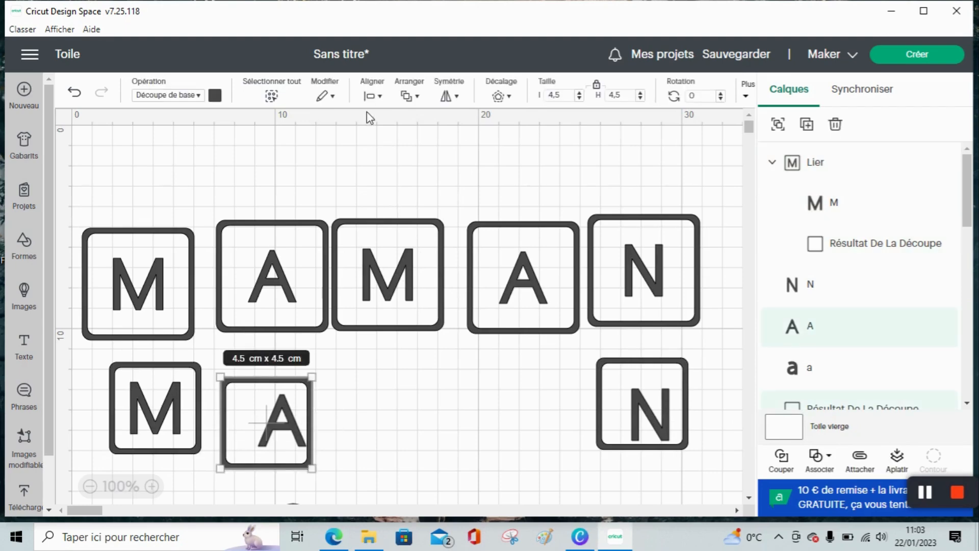
{"action": "left_click", "coordinate": [373, 96]}
{"action": "left_click", "coordinate": [415, 249]}
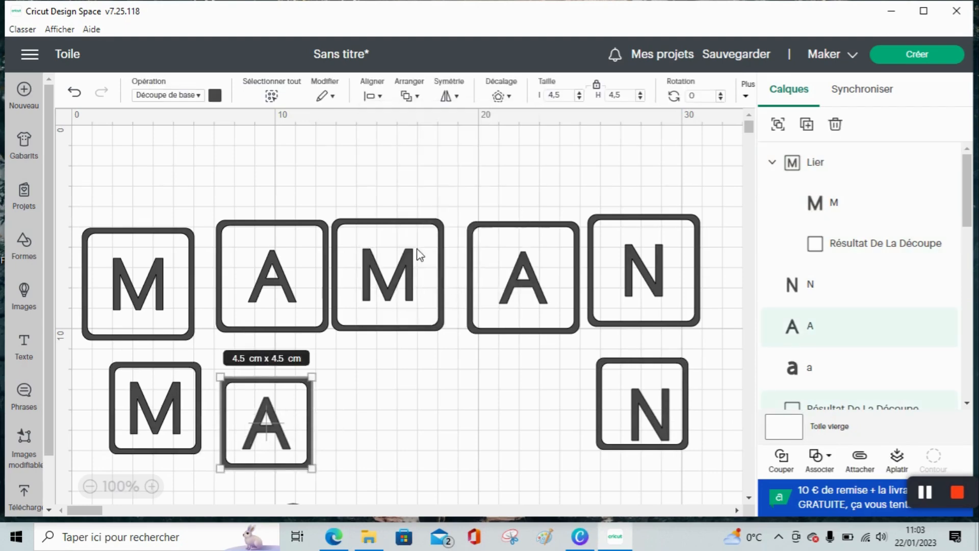
{"action": "left_click", "coordinate": [829, 470]}
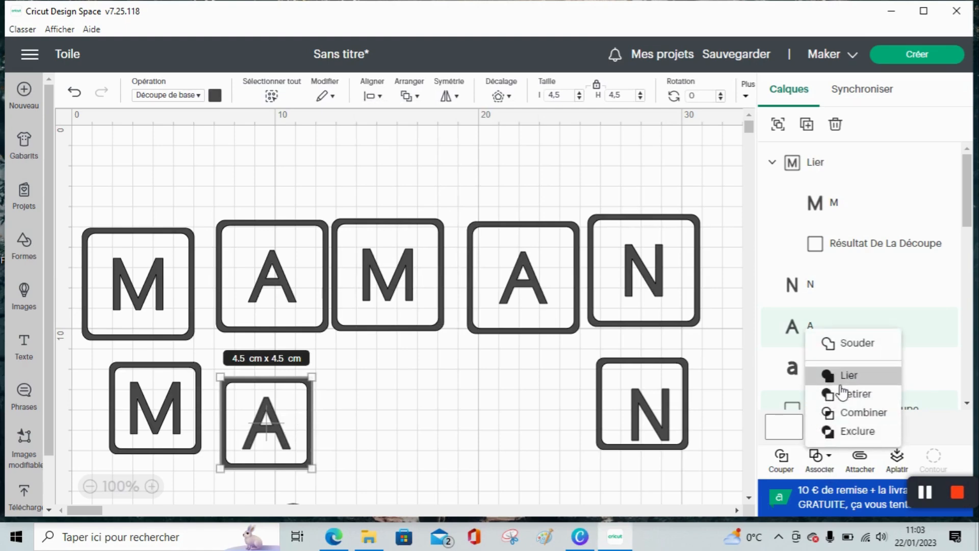
{"action": "left_click", "coordinate": [842, 377]}
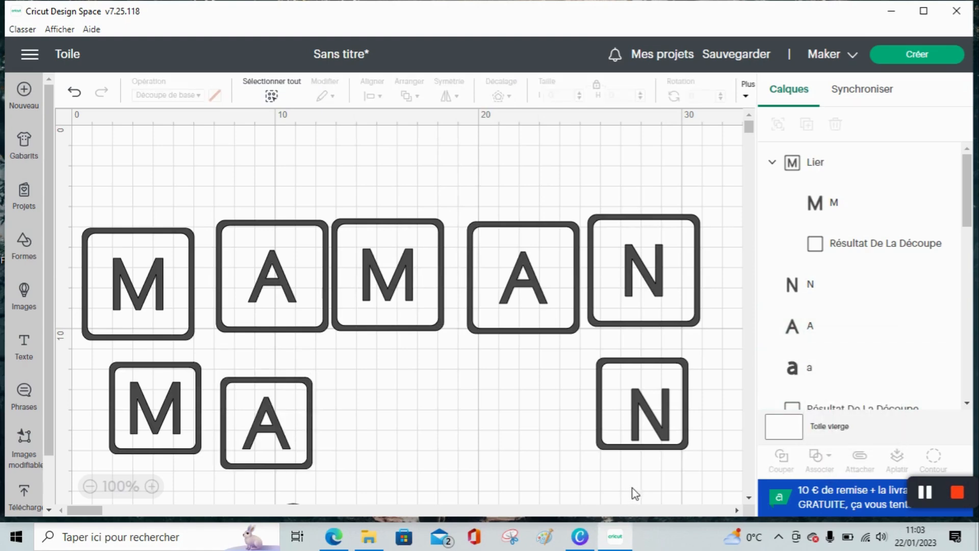
Step: Centre the small N and its frame on each other and unite them with Lier
{"action": "left_click_drag", "start_coordinate": [661, 462], "coordinate": [620, 360]}
{"action": "left_click", "coordinate": [382, 97]}
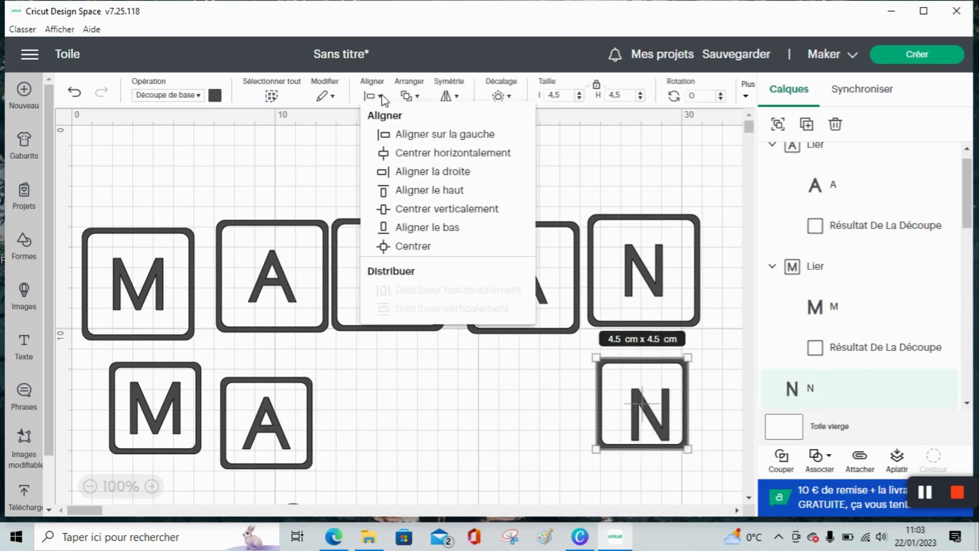
{"action": "left_click", "coordinate": [405, 249]}
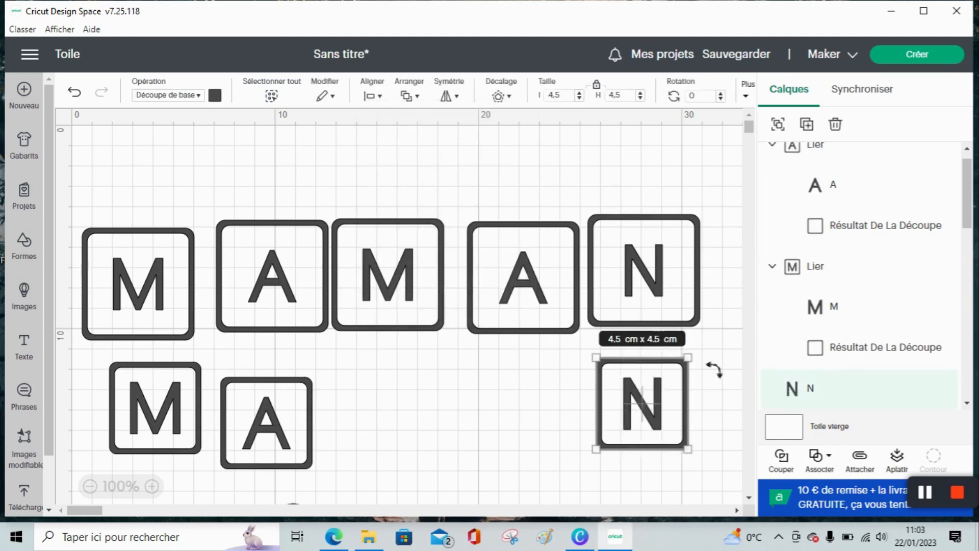
{"action": "left_click", "coordinate": [822, 457]}
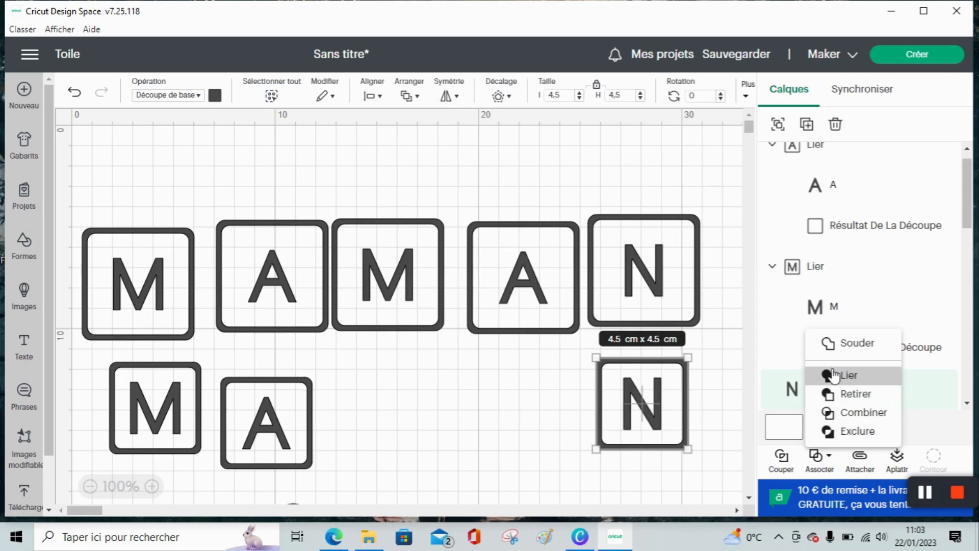
{"action": "left_click", "coordinate": [836, 376]}
Step: Duplicate the small framed M and A and place the copies between the framed A and N to complete MAMAN in the lower row
{"action": "left_click", "coordinate": [190, 402]}
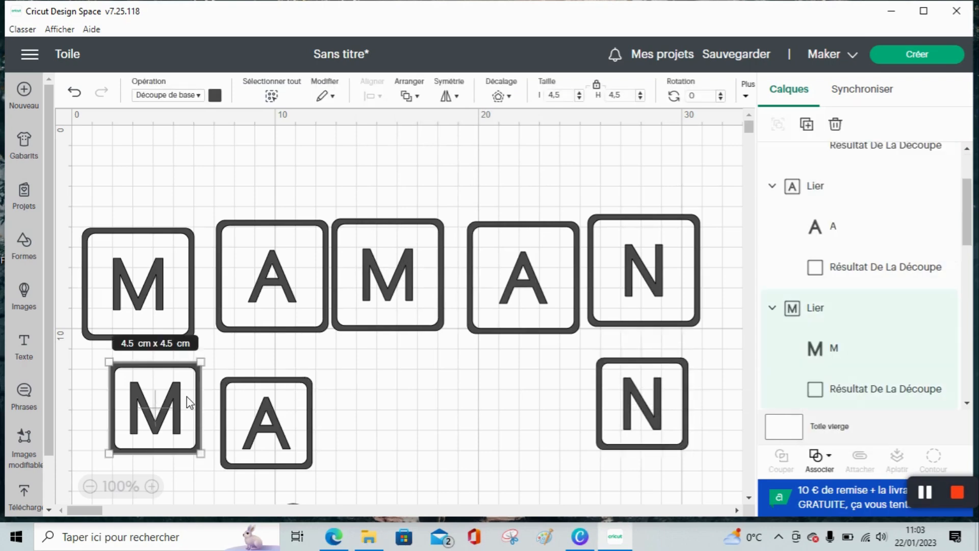
{"action": "right_click", "coordinate": [190, 403]}
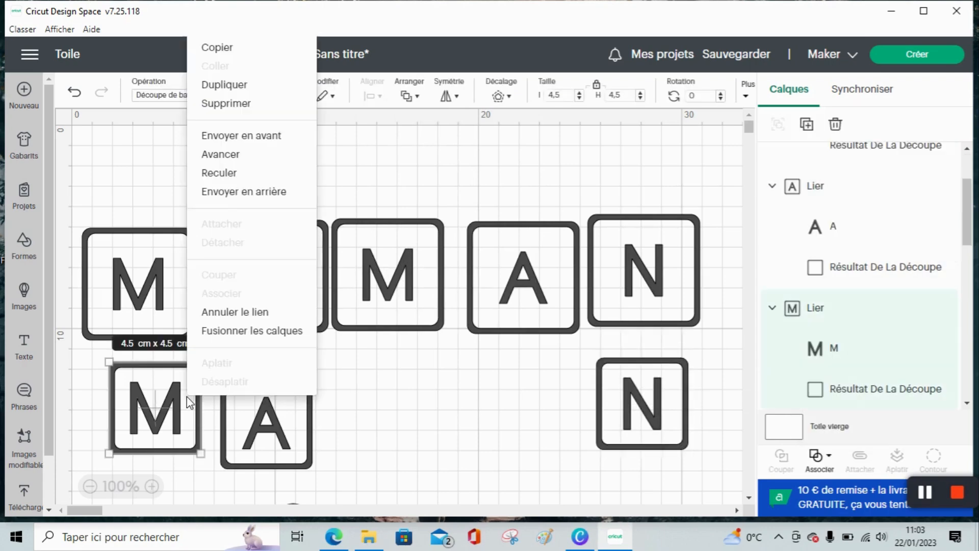
{"action": "left_click", "coordinate": [226, 87]}
{"action": "left_click", "coordinate": [276, 420]}
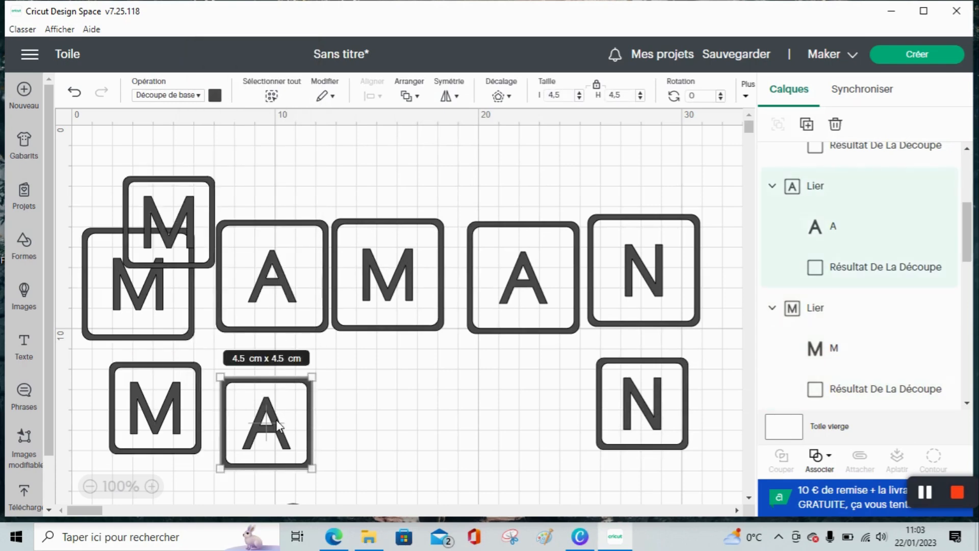
{"action": "right_click", "coordinate": [276, 420]}
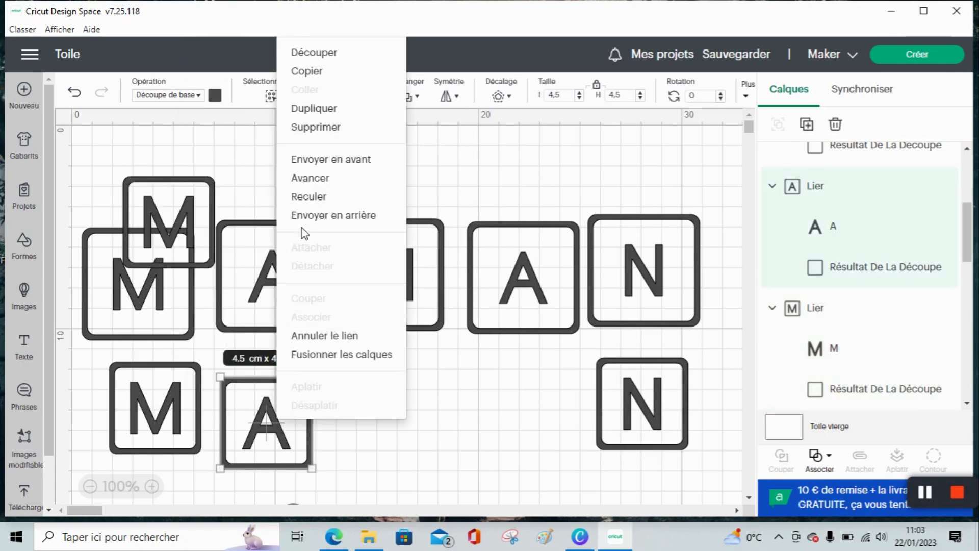
{"action": "left_click", "coordinate": [315, 109]}
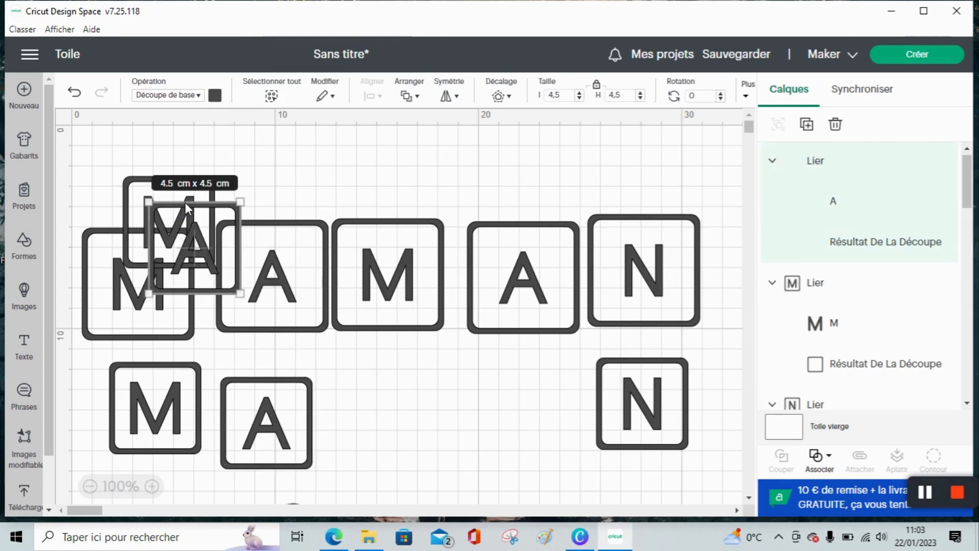
{"action": "left_click_drag", "start_coordinate": [200, 238], "coordinate": [566, 400]}
{"action": "left_click_drag", "start_coordinate": [171, 250], "coordinate": [397, 426]}
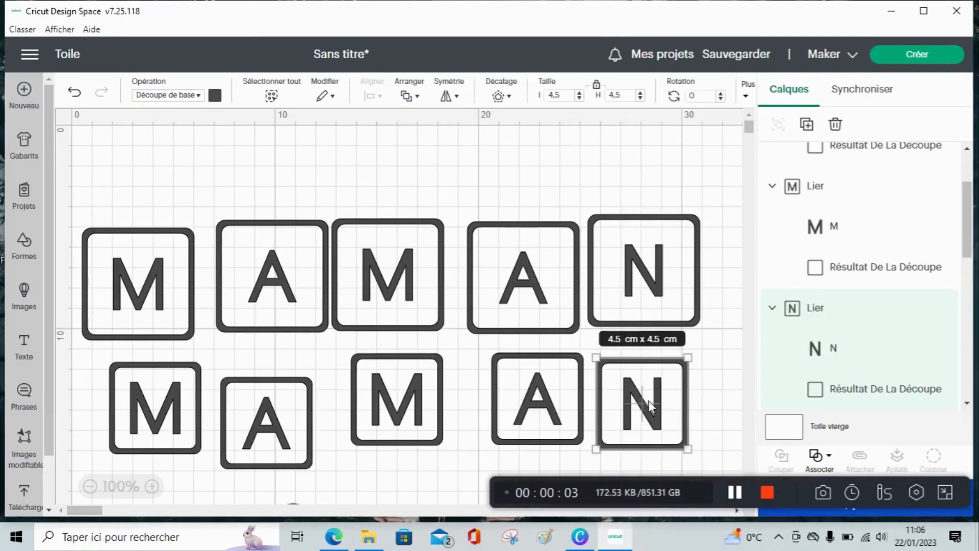
Step: Delete the letter N from the last united tile of the lower row, keeping its frame
{"action": "left_click", "coordinate": [826, 352]}
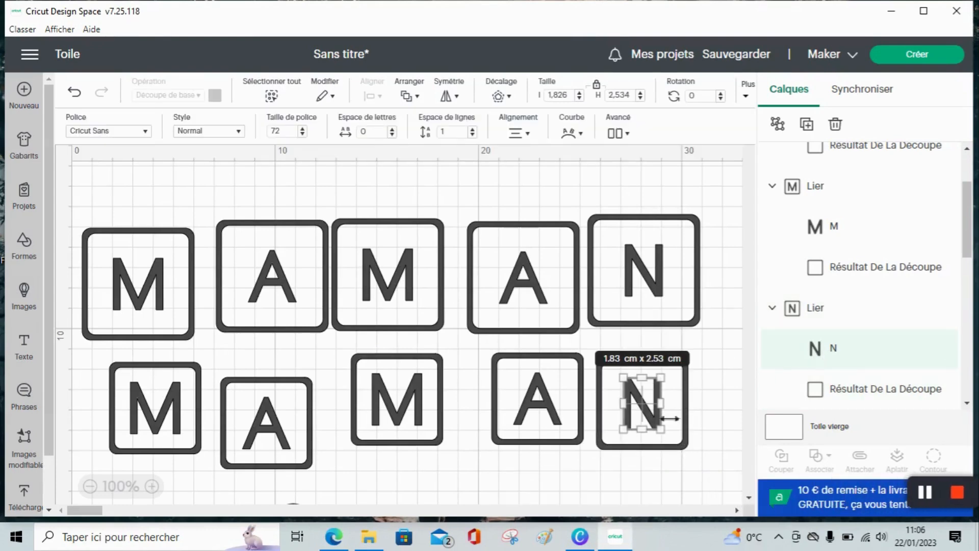
{"action": "key", "text": "Delete"}
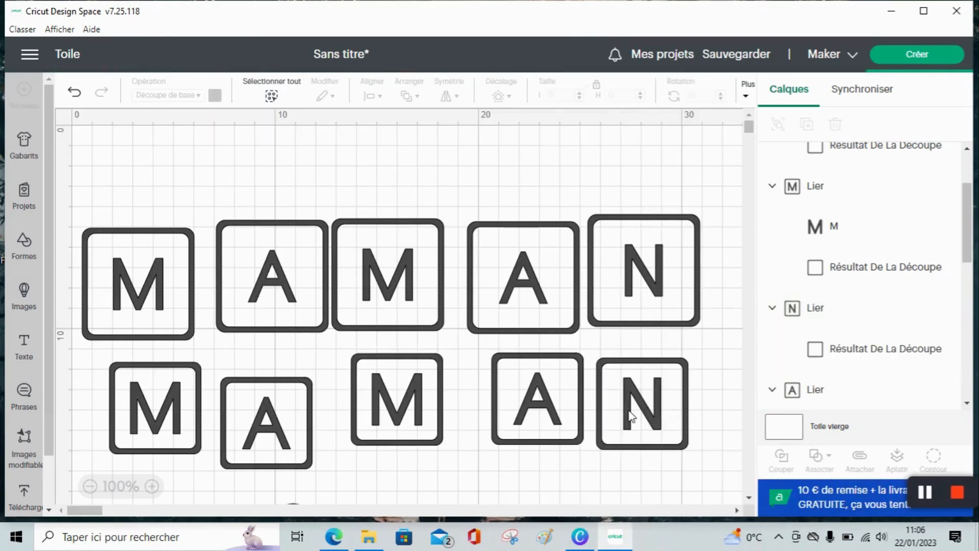
Step: Search the free images for "Bébé" and add the baby face with a single curl and pacifier to the canvas
{"action": "left_click", "coordinate": [632, 417]}
{"action": "left_click", "coordinate": [707, 371]}
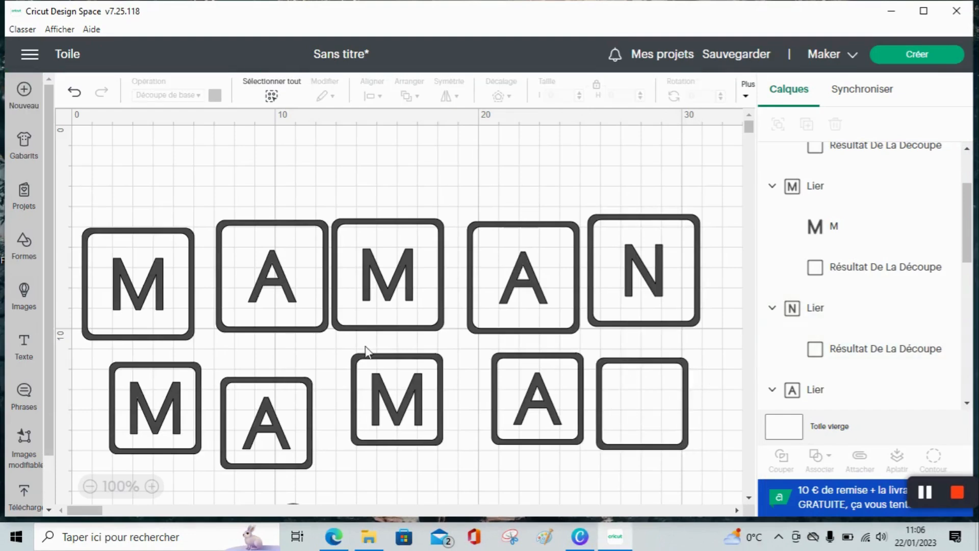
{"action": "left_click", "coordinate": [24, 296]}
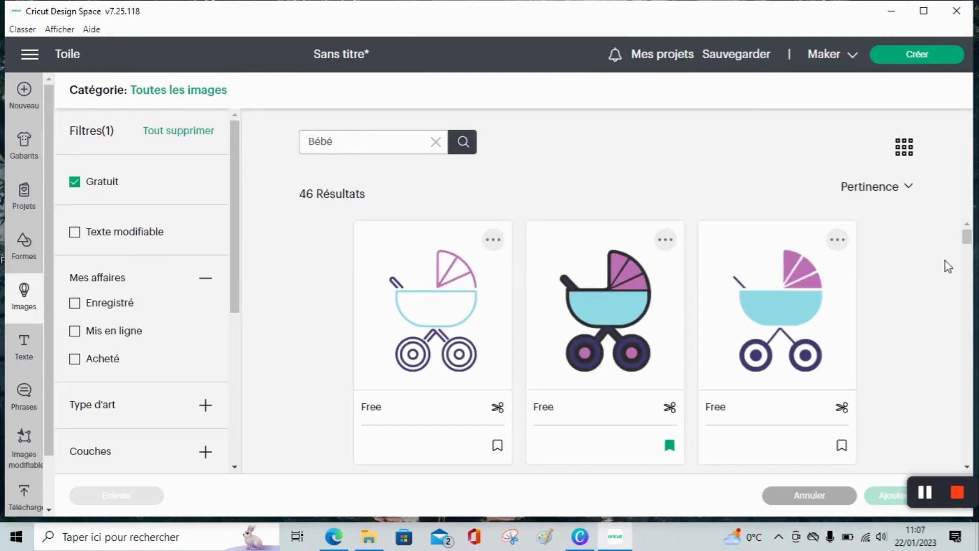
{"action": "left_click_drag", "start_coordinate": [967, 242], "coordinate": [975, 286]}
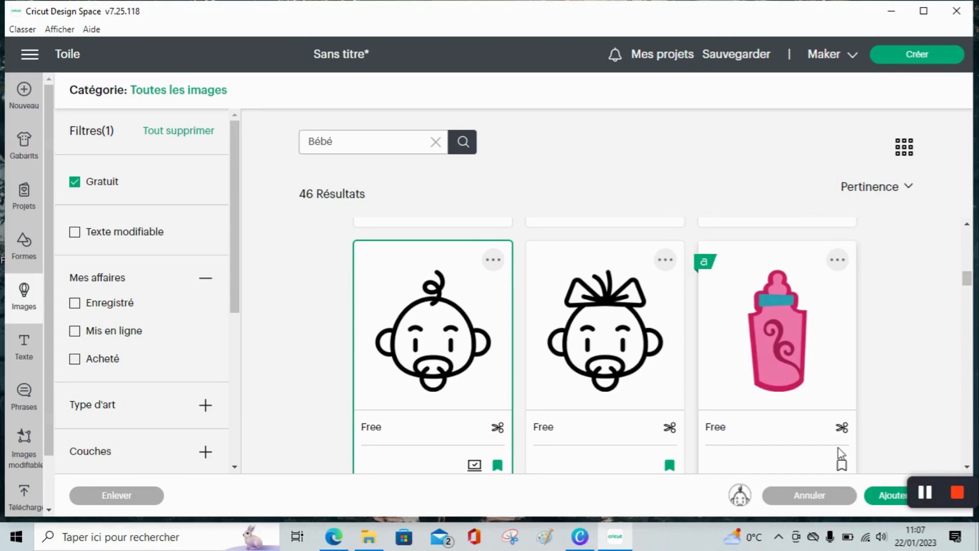
{"action": "left_click", "coordinate": [887, 498]}
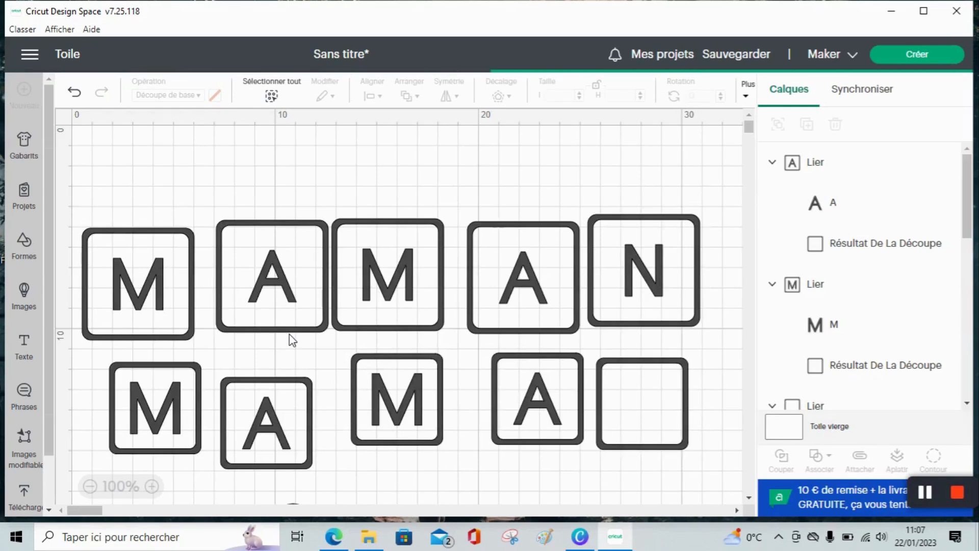
Step: Set the baby face's height to 3 cm and place it inside the empty frame at the end of the lower row
{"action": "left_click_drag", "start_coordinate": [518, 344], "coordinate": [630, 395]}
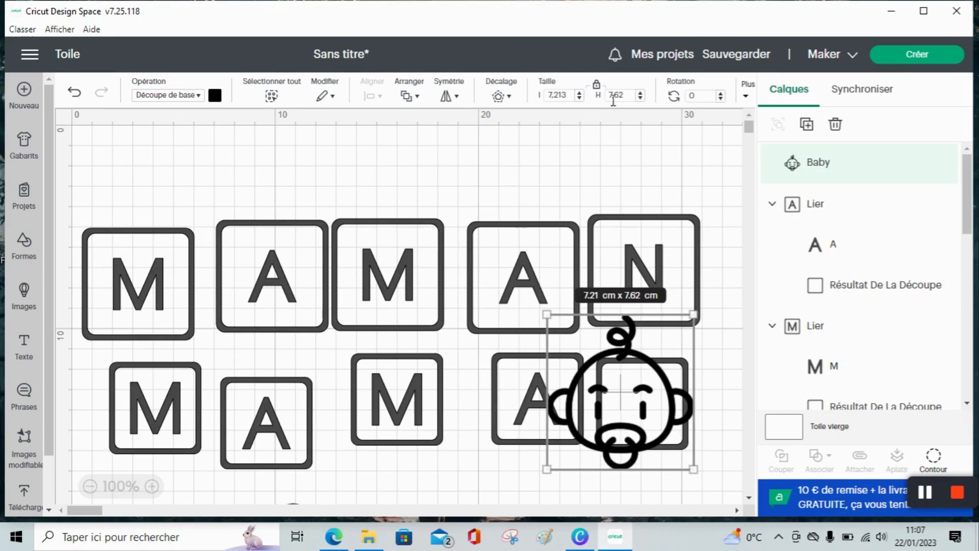
{"action": "left_click_drag", "start_coordinate": [622, 99], "coordinate": [597, 97]}
{"action": "key", "text": "Return"}
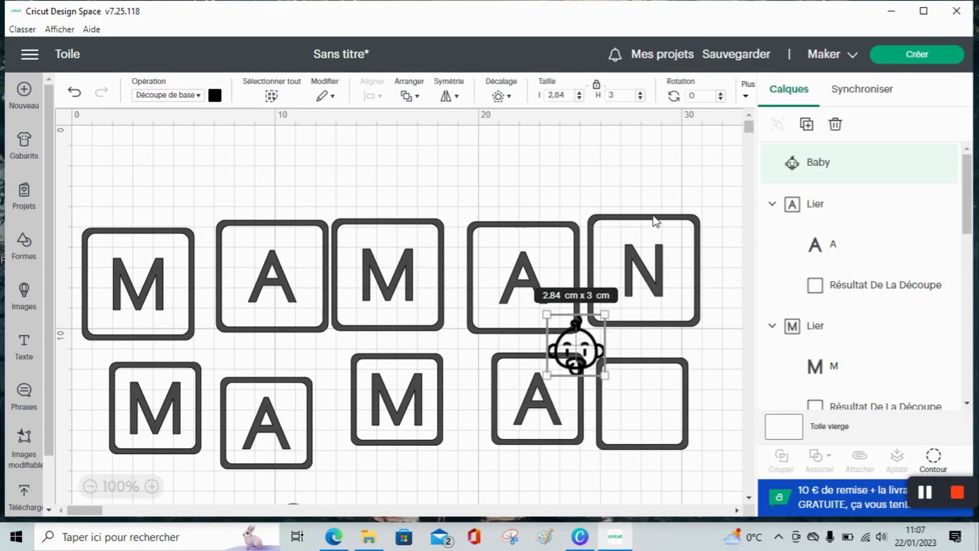
{"action": "left_click_drag", "start_coordinate": [560, 361], "coordinate": [639, 414]}
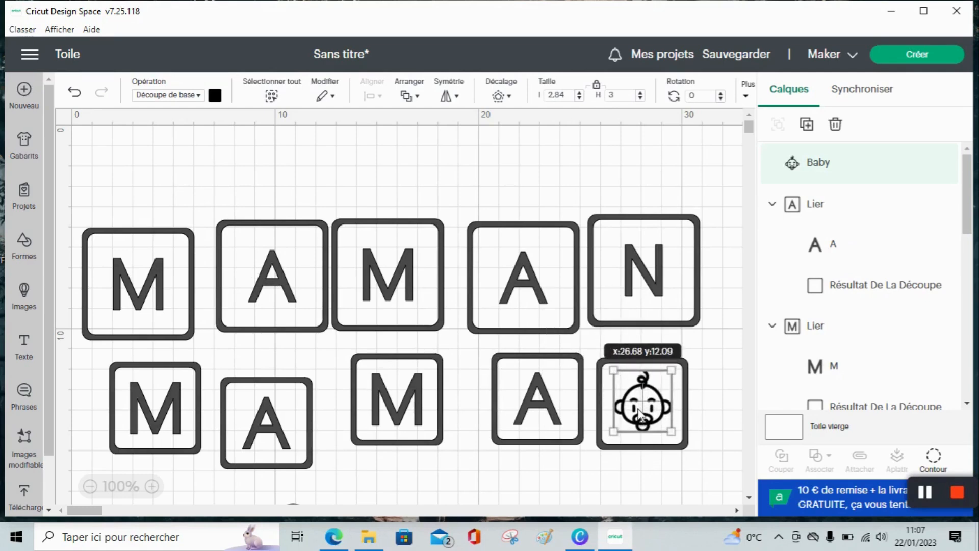
Step: Centre the baby face and its frame on each other and unite them with Lier
{"action": "left_click", "coordinate": [669, 461]}
{"action": "left_click_drag", "start_coordinate": [666, 462], "coordinate": [639, 354]}
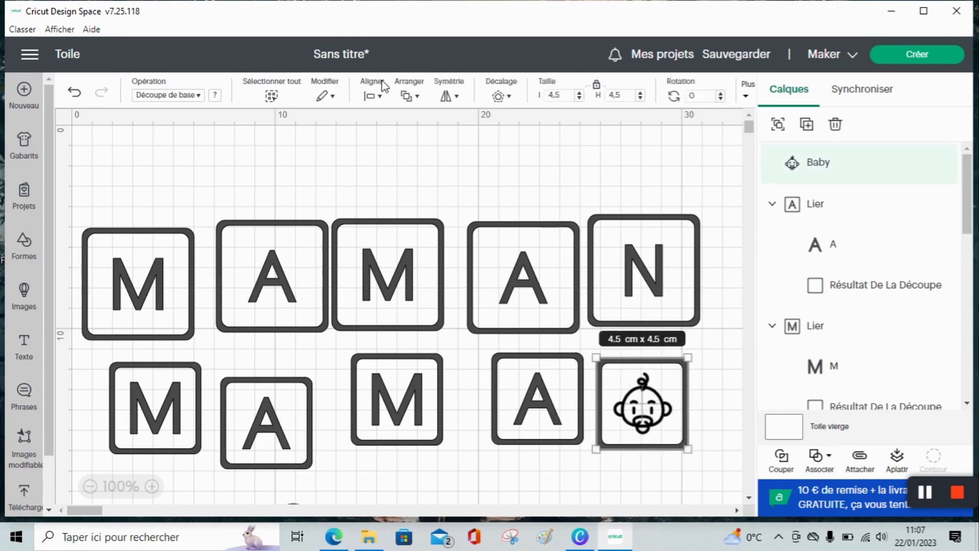
{"action": "left_click", "coordinate": [388, 88]}
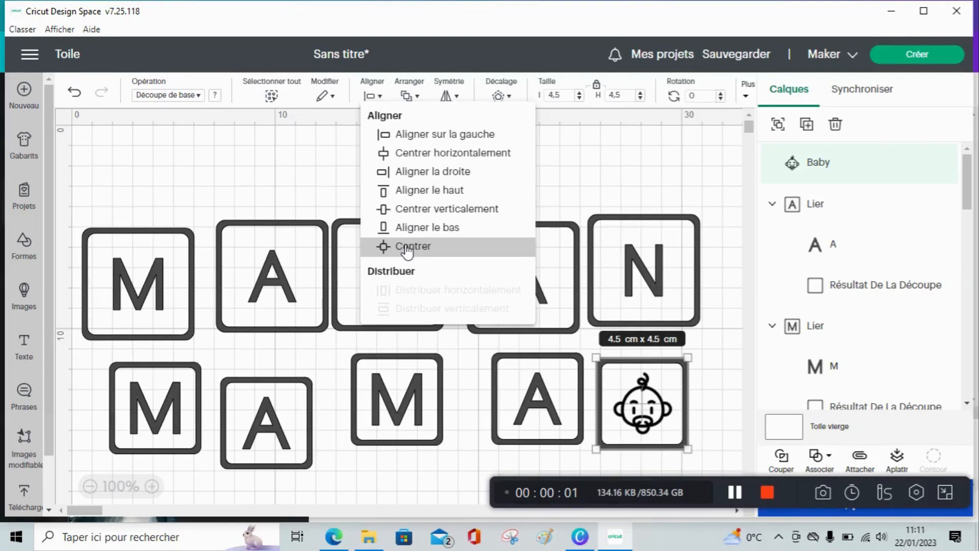
{"action": "left_click", "coordinate": [401, 243]}
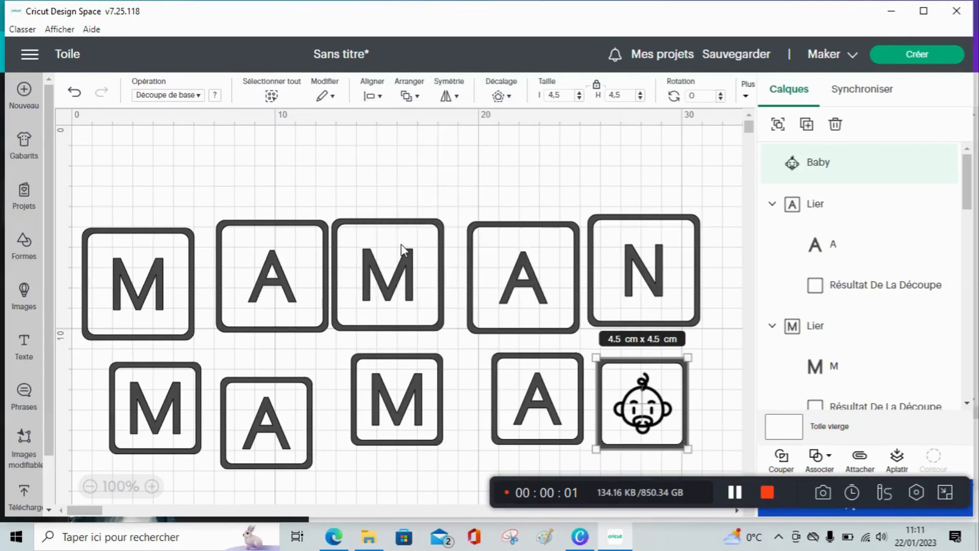
{"action": "left_click", "coordinate": [827, 462]}
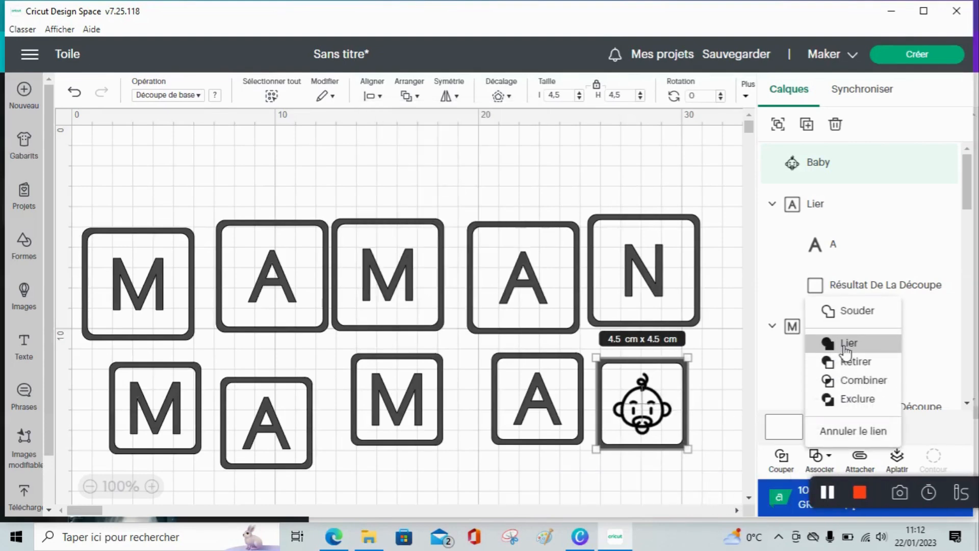
{"action": "left_click", "coordinate": [697, 422]}
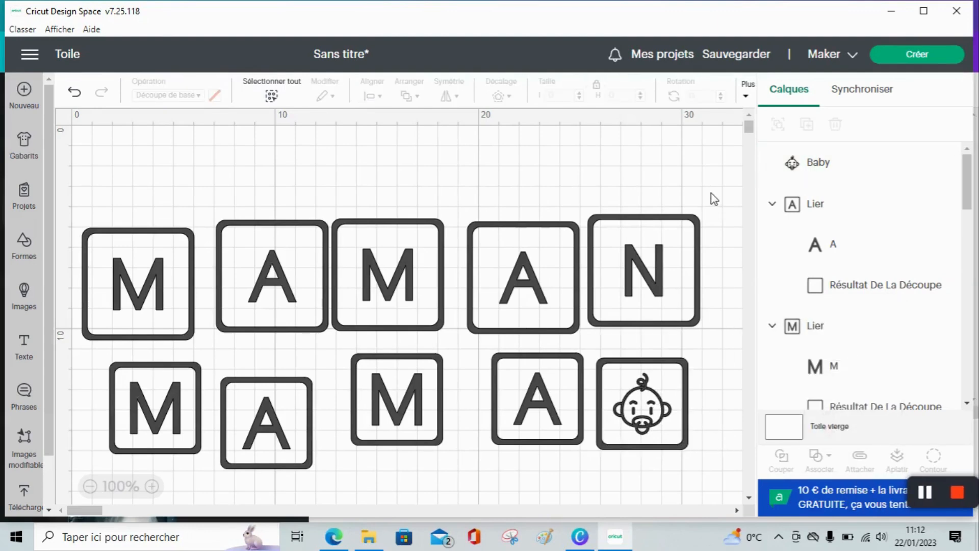
Step: Send the design to cutting preparation, continue with the mat layout, and set the base material to Premium Outdoor Vinyl
{"action": "left_click", "coordinate": [901, 58]}
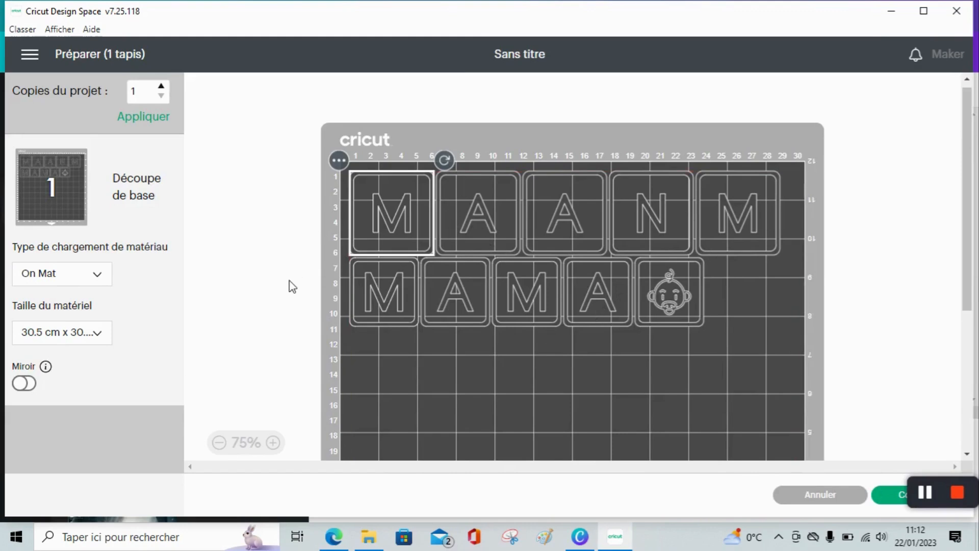
{"action": "left_click", "coordinate": [896, 499]}
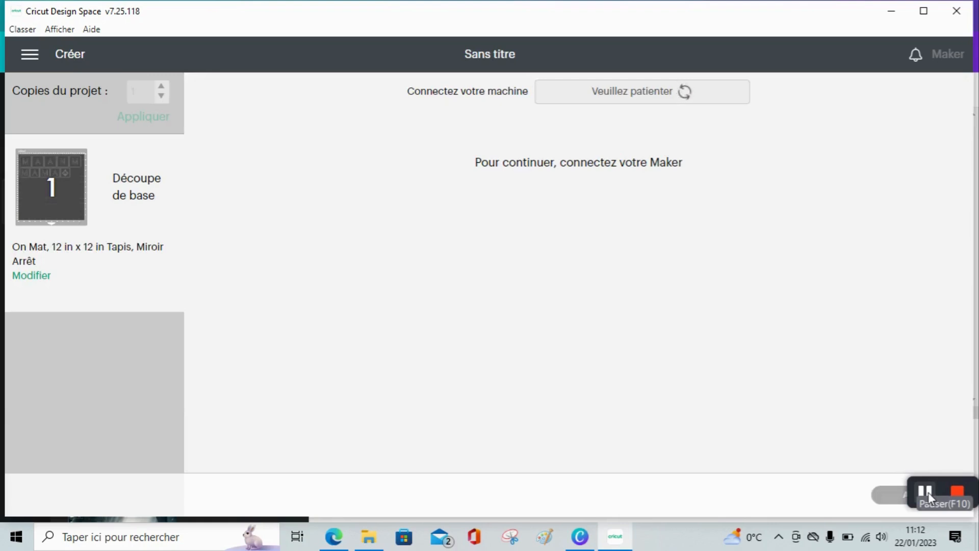
{"action": "left_click", "coordinate": [928, 492]}
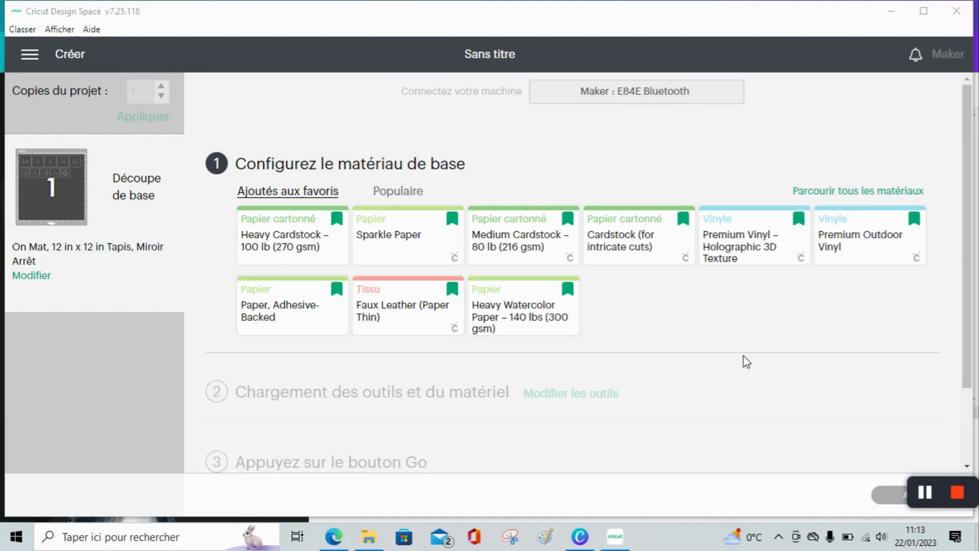
{"action": "left_click", "coordinate": [862, 250]}
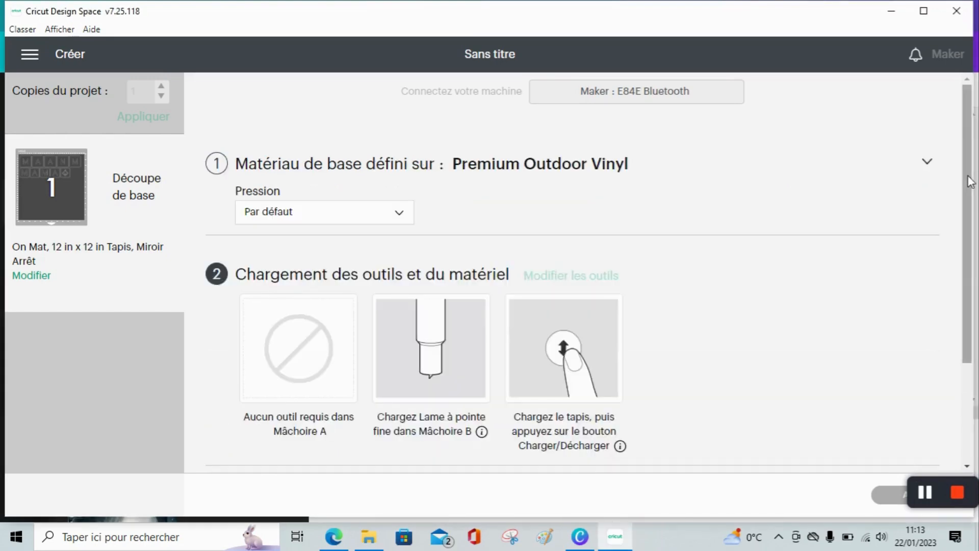
{"action": "left_click_drag", "start_coordinate": [968, 184], "coordinate": [971, 232]}
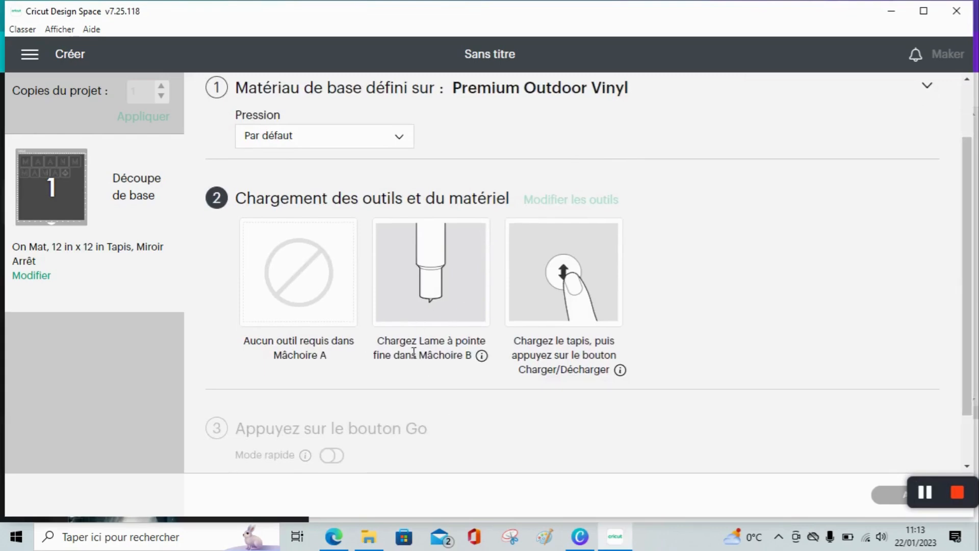